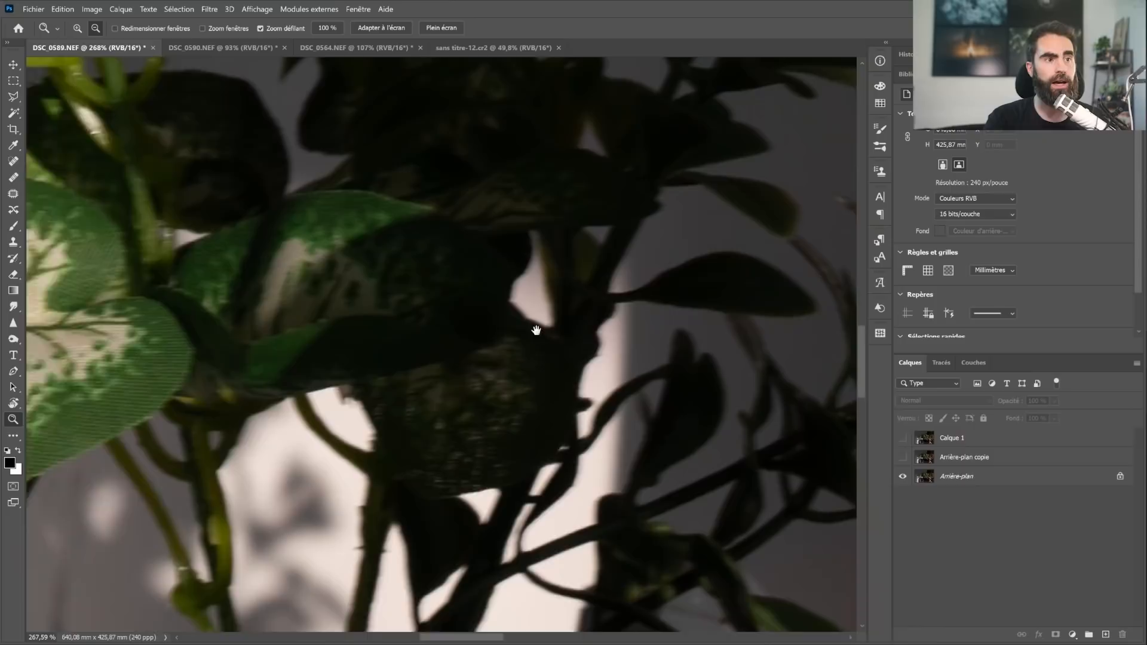
Step: Examine the blurred leaves of both plants up close across the photo
left_click_drag(536, 328, 317, 341)
left_click_drag(818, 284, 409, 353)
left_click_drag(610, 293, 404, 465)
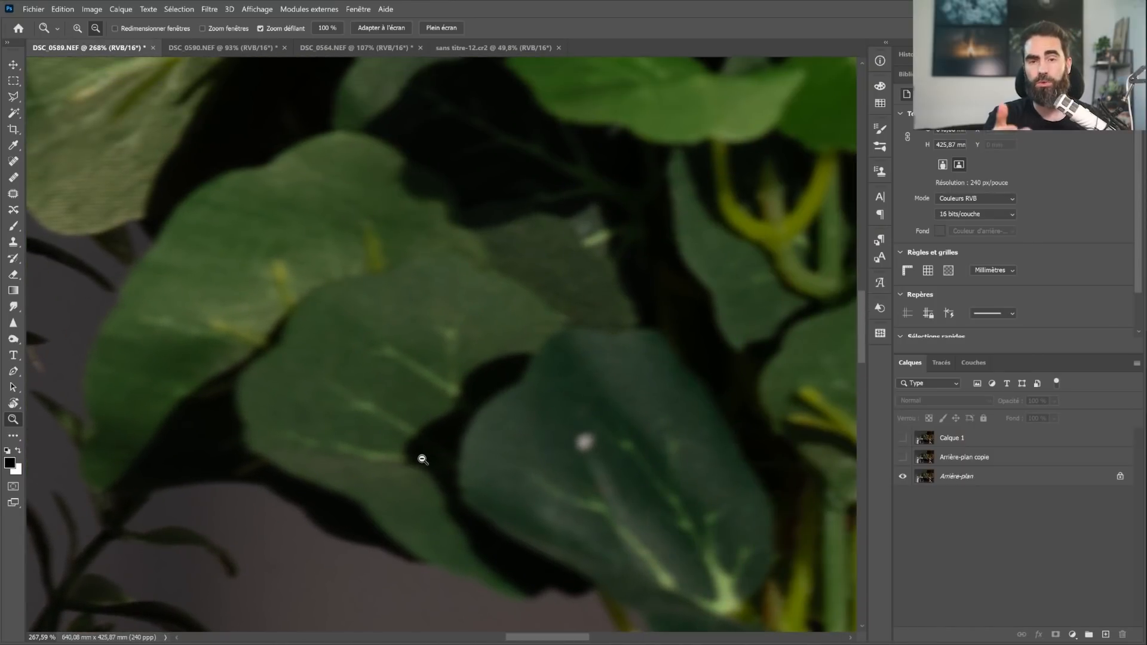
left_click_drag(513, 363, 476, 492)
left_click_drag(563, 307, 474, 359)
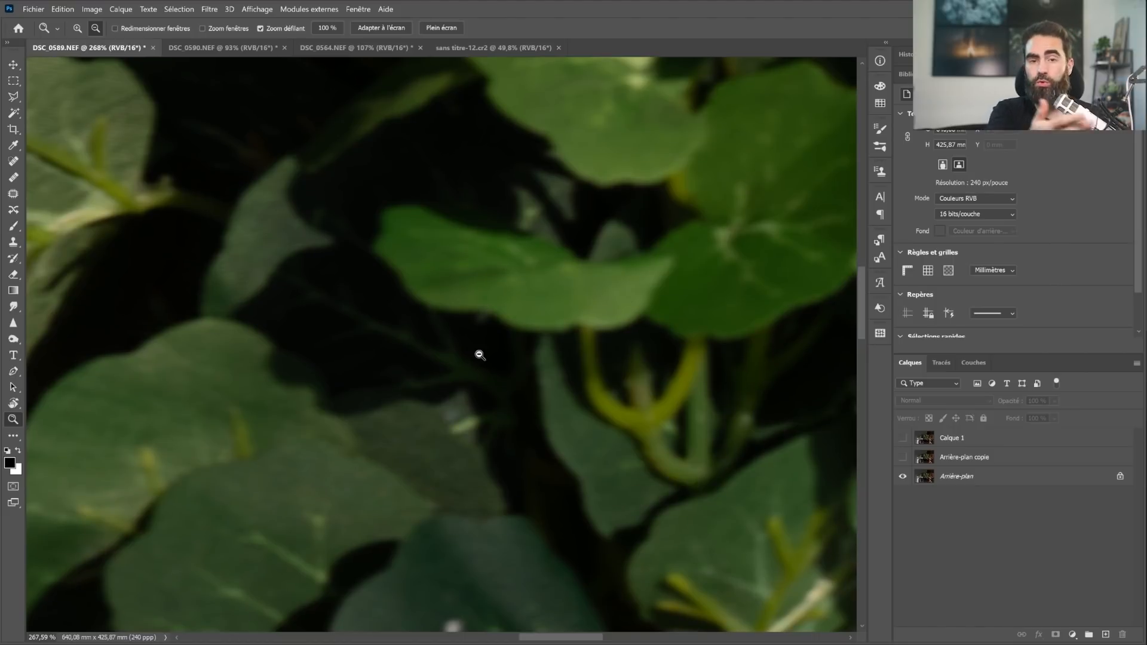
left_click_drag(512, 311, 418, 333)
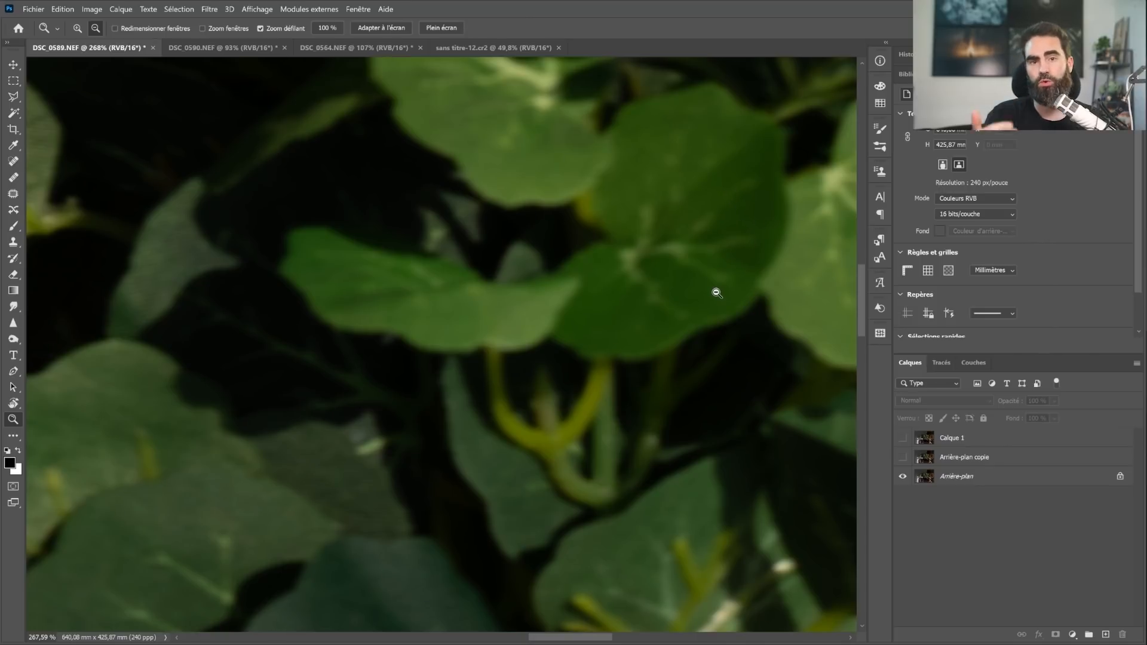
scroll(717, 295, "right", 5)
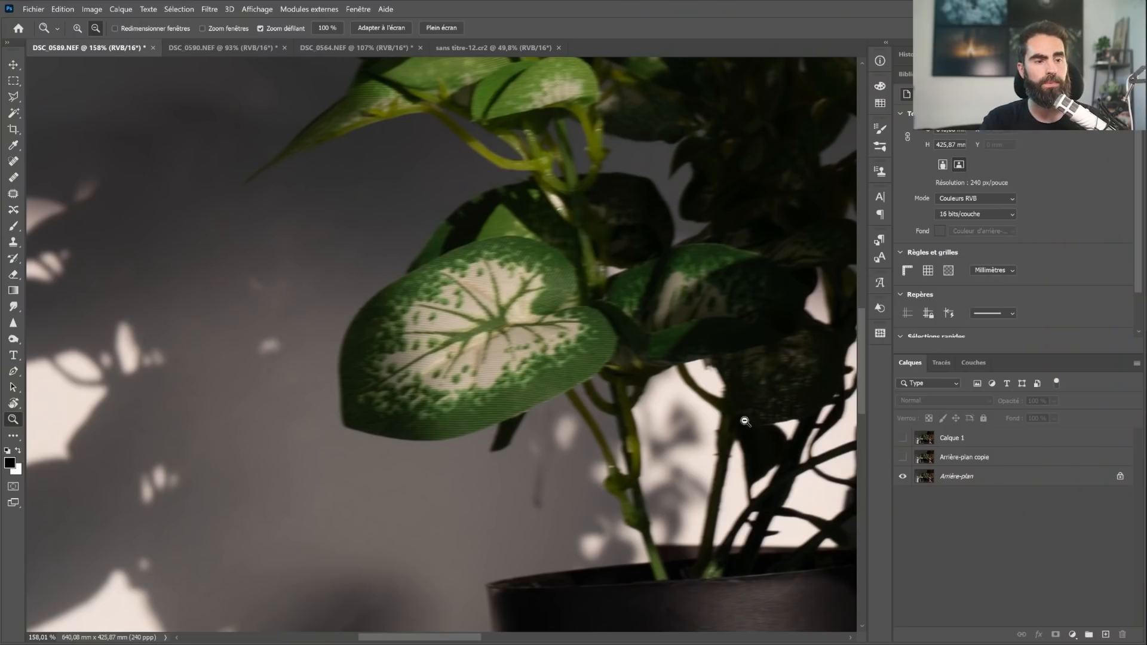
Step: Duplicate the Arrière-plan layer as "Arrière-plan copie 2" in the same document
left_click(969, 476)
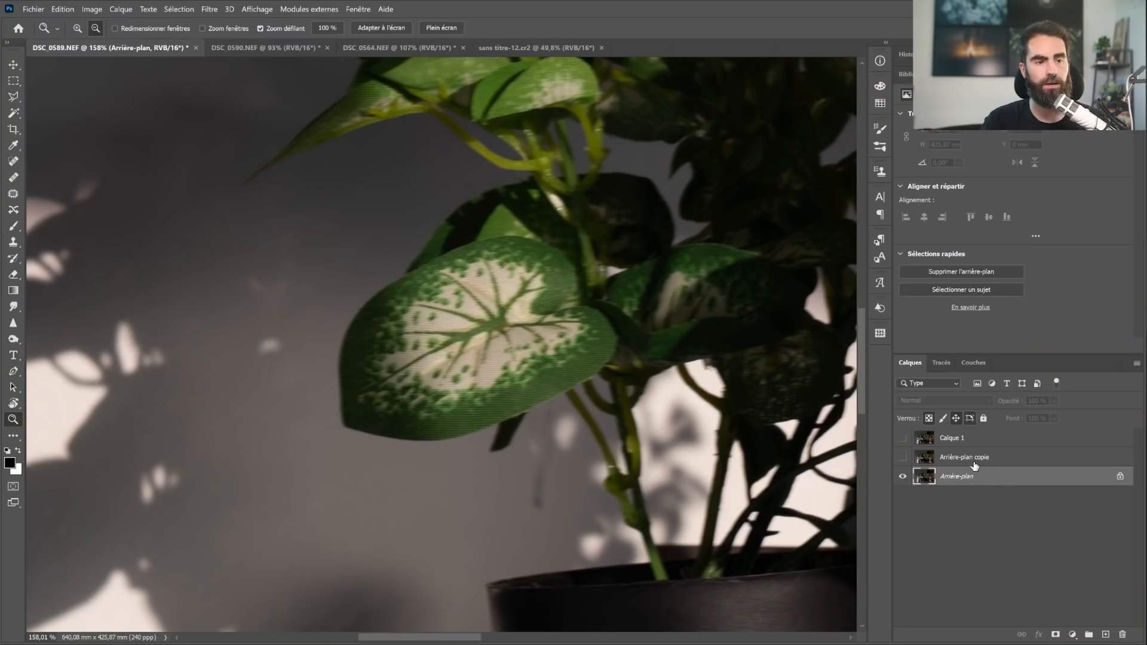
right_click(973, 480)
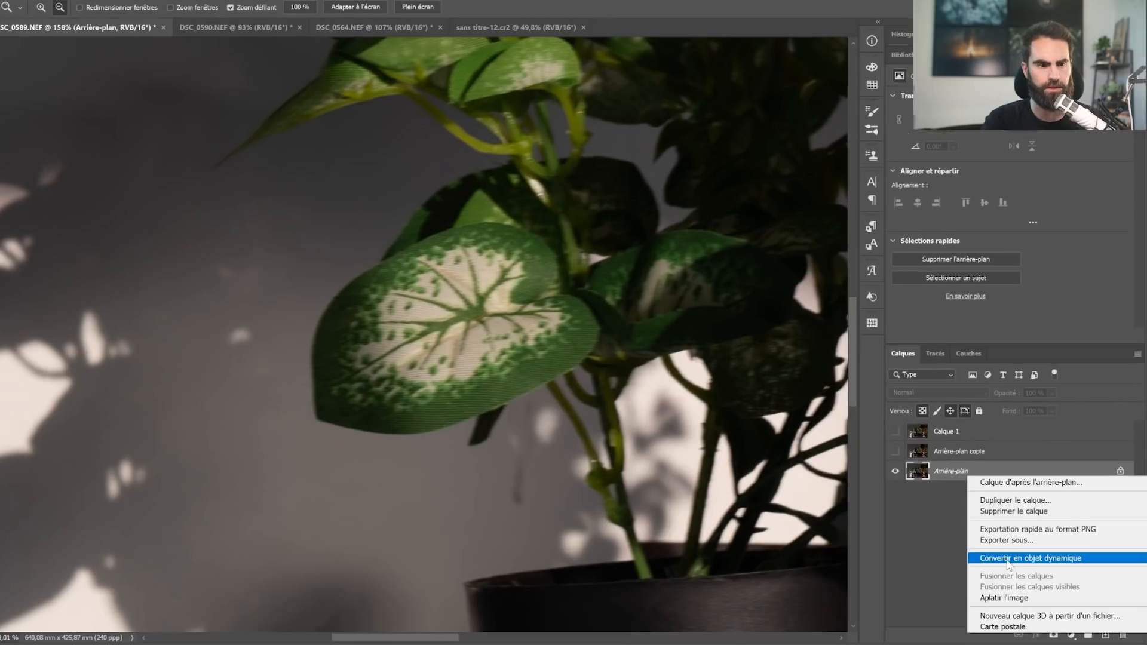
left_click(957, 477)
right_click(956, 478)
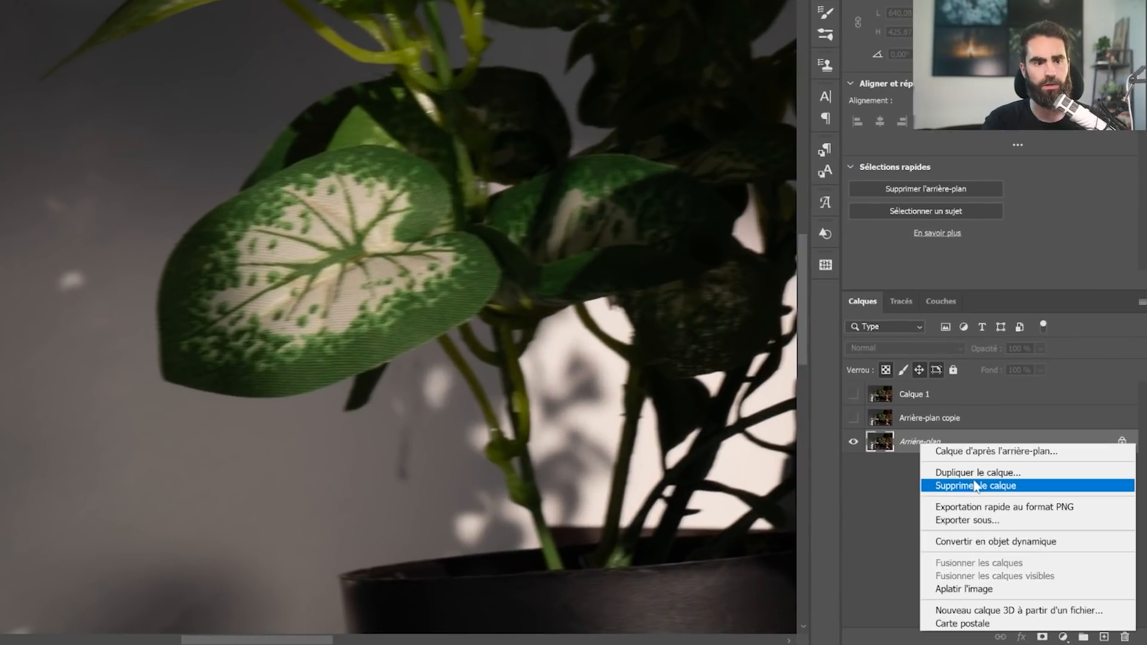
left_click(975, 473)
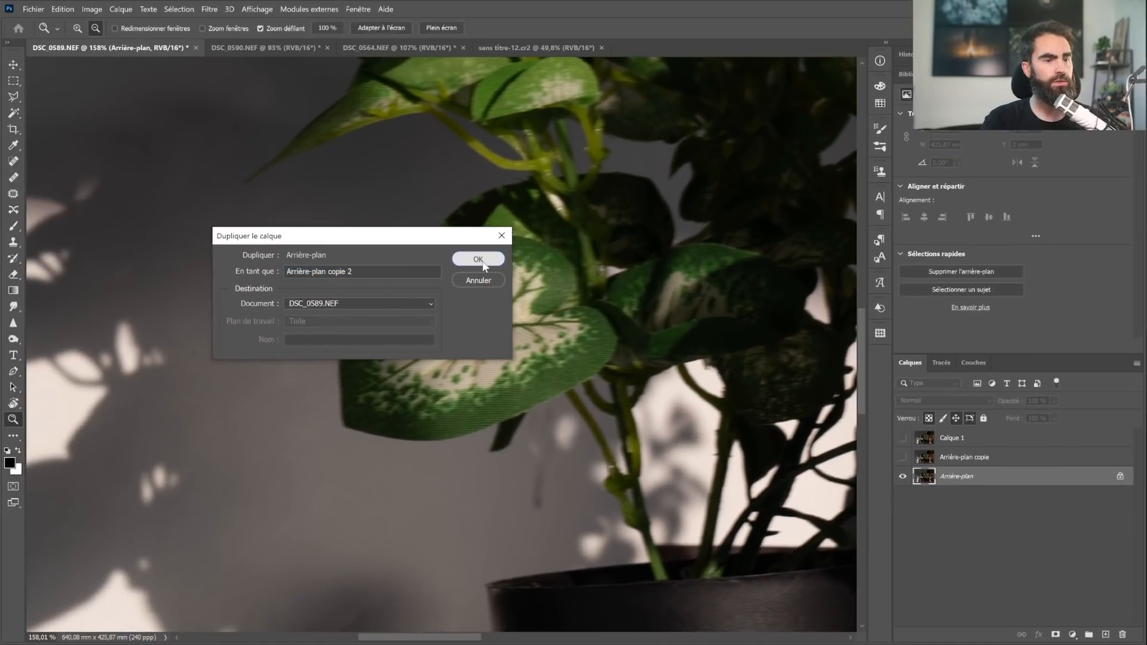
left_click(478, 259)
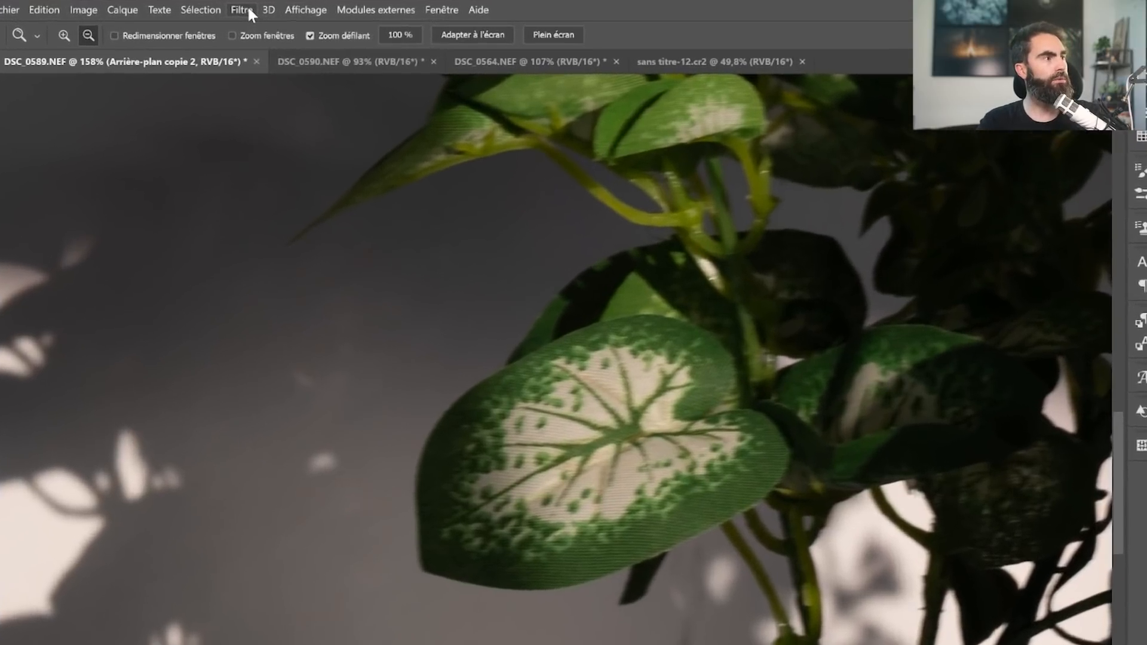
Step: Start the Réduire tremblement filter on the copied layer and move the blur estimation region onto the variegated leaf
left_click(214, 10)
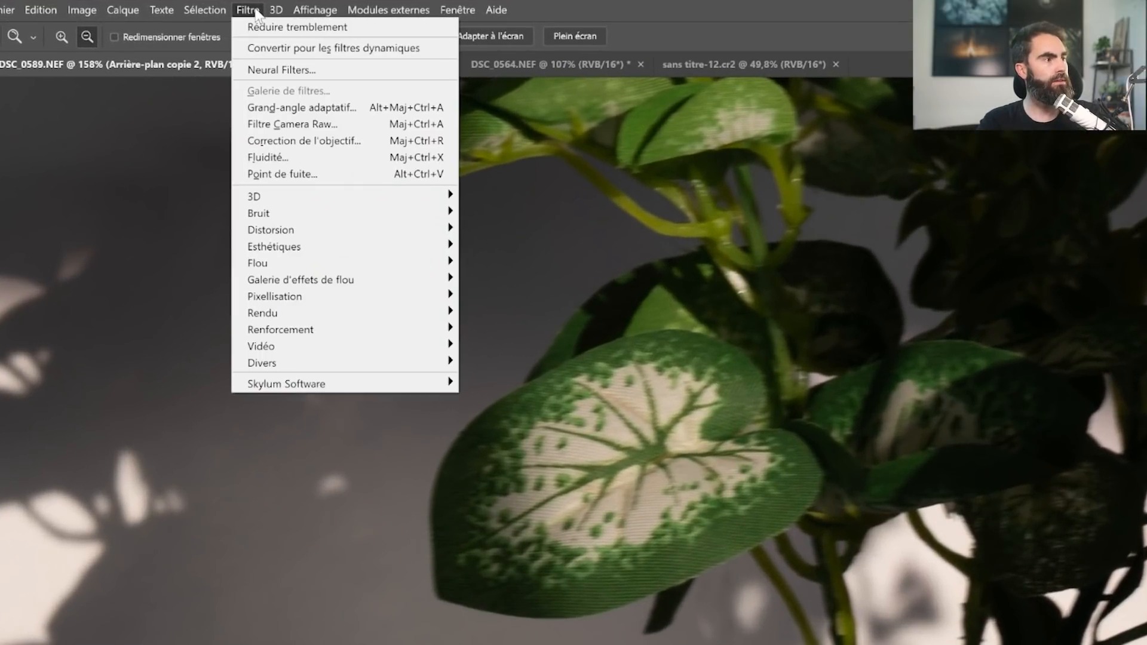
mouse_move(356, 329)
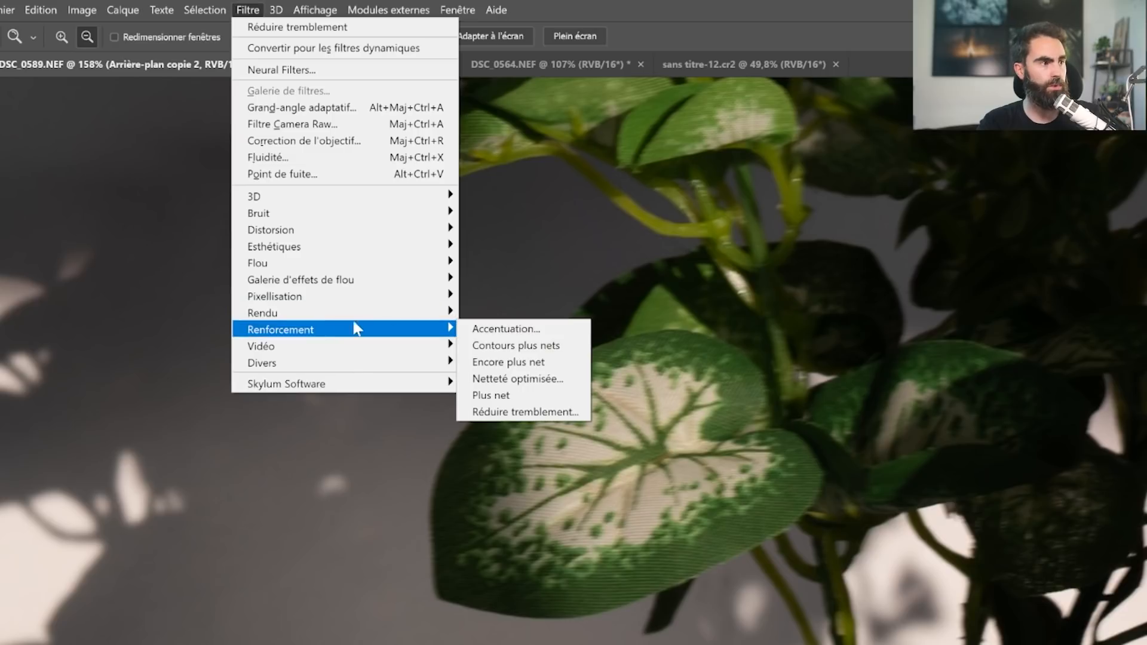
left_click(508, 414)
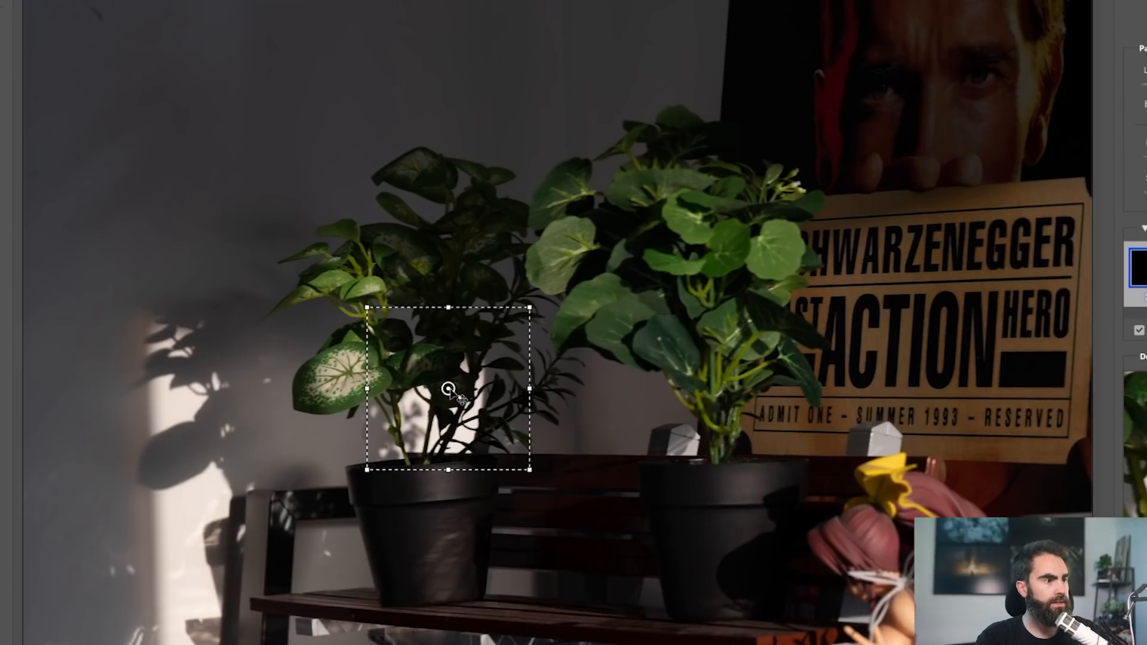
left_click_drag(381, 366, 344, 377)
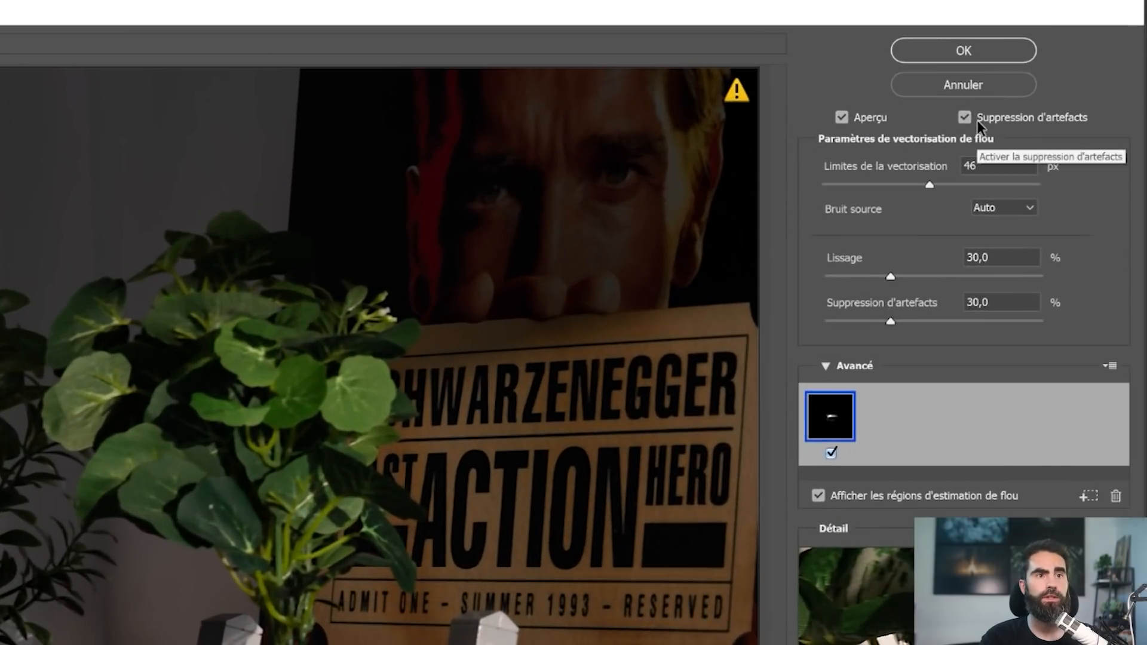
Step: Turn off artifact suppression and compare the image without and with the corrected preview
left_click(979, 121)
left_click(843, 120)
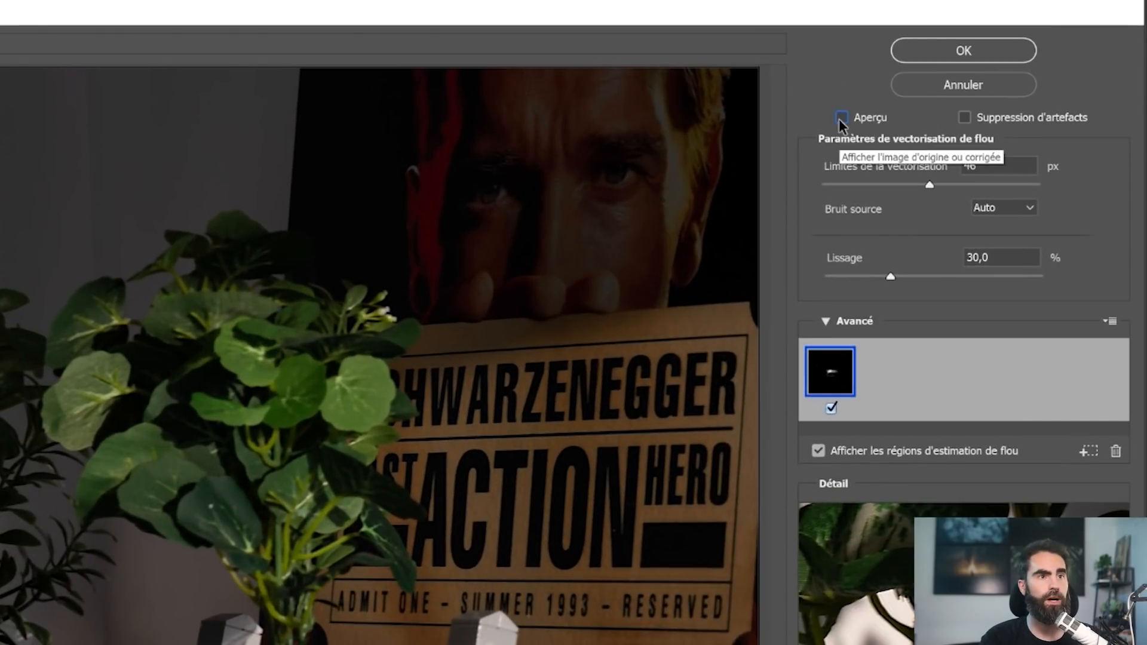
left_click(838, 120)
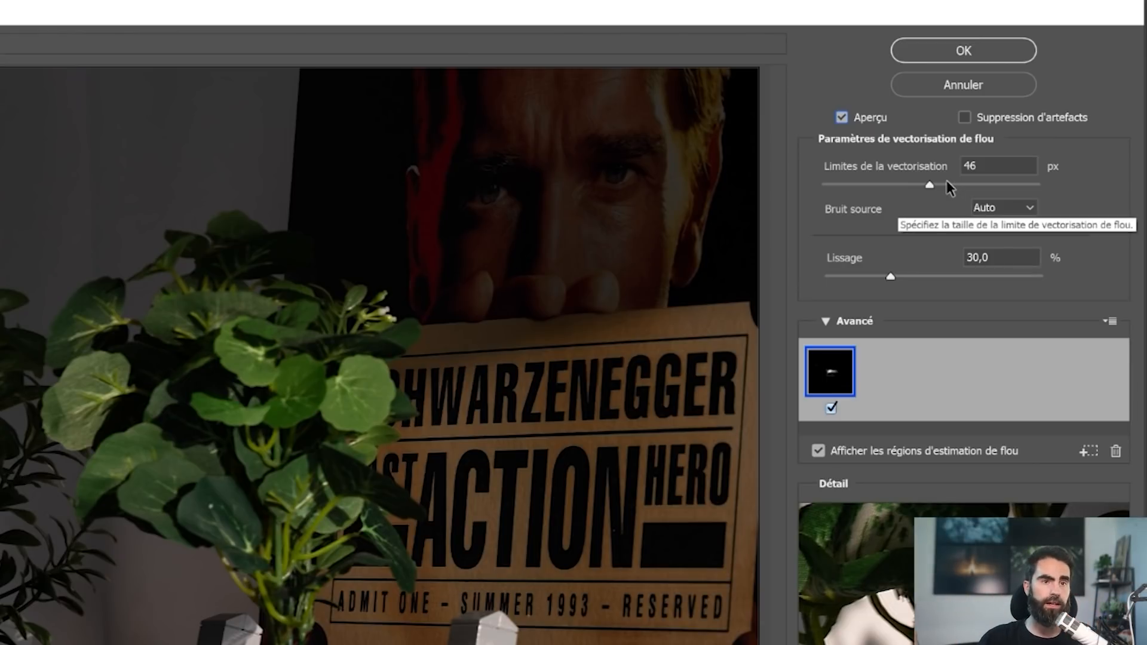
Step: Set the blur trace bounds to 199 px, keep the source noise on Auto, and set the smoothing to 0 %
left_click_drag(947, 182, 1048, 191)
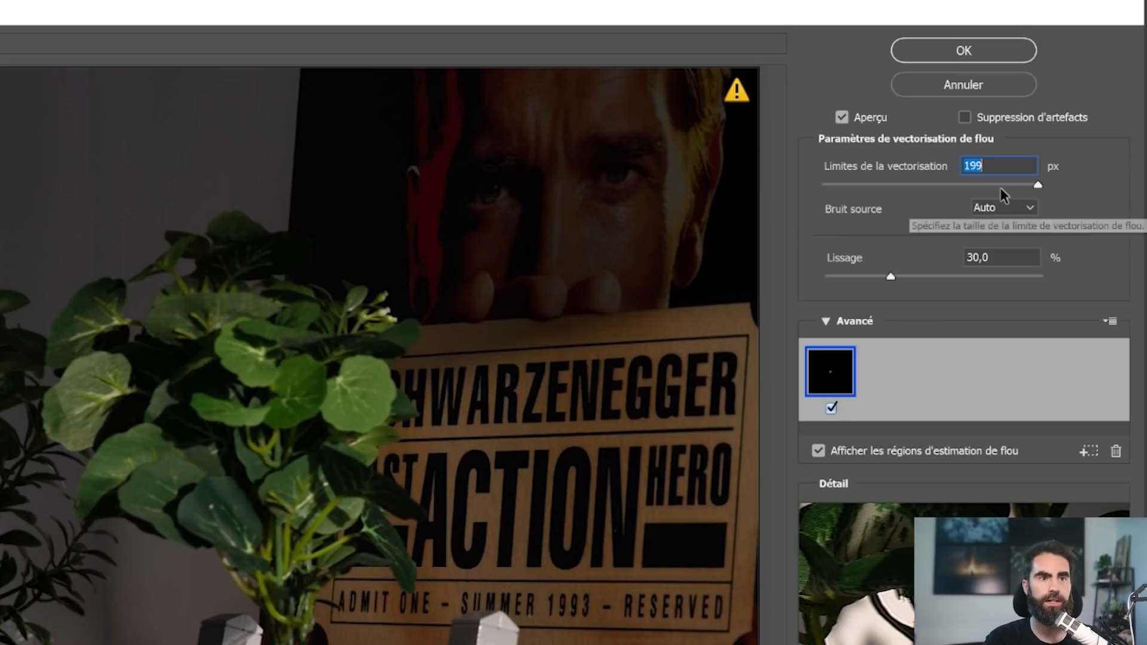
left_click(1009, 203)
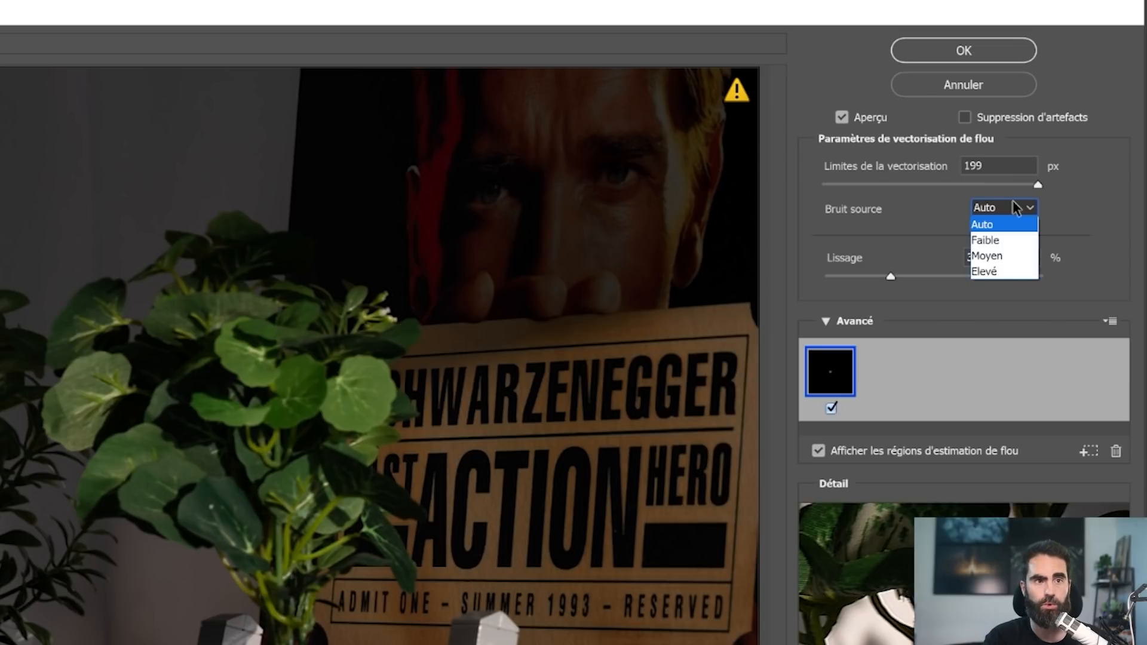
left_click(992, 210)
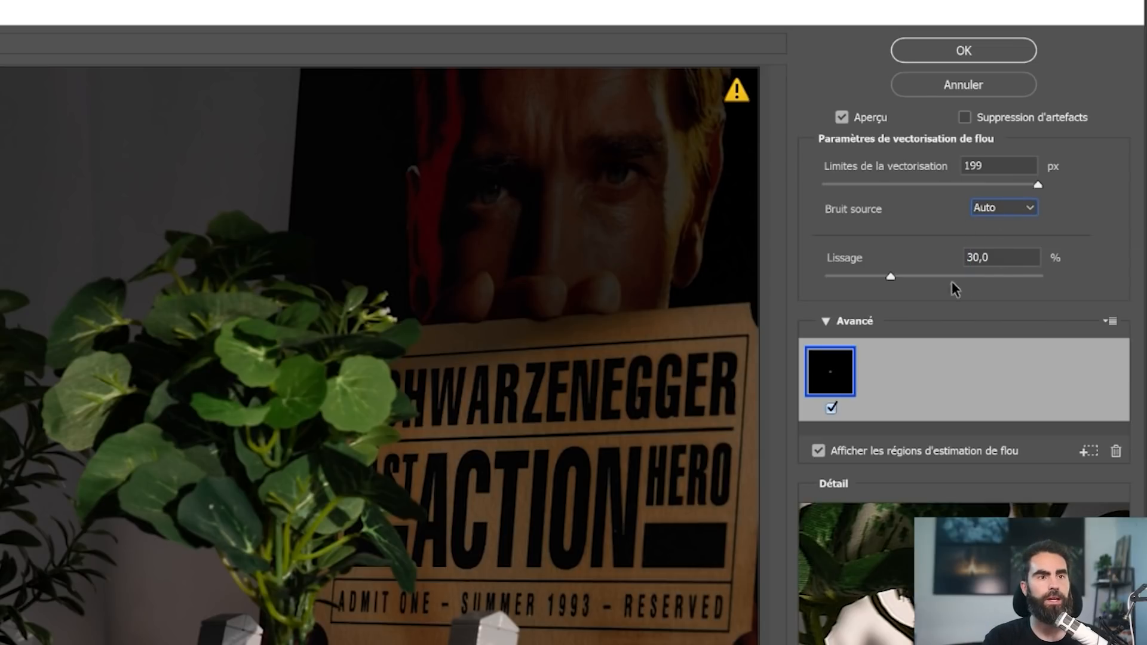
left_click_drag(891, 278, 878, 278)
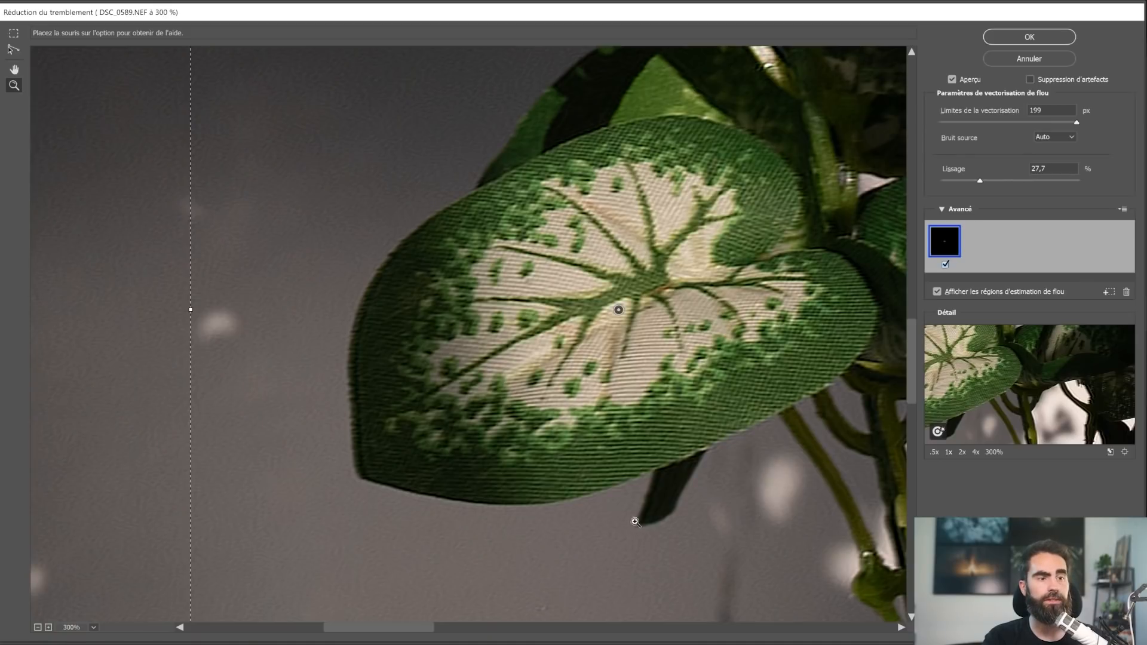
left_click(979, 180)
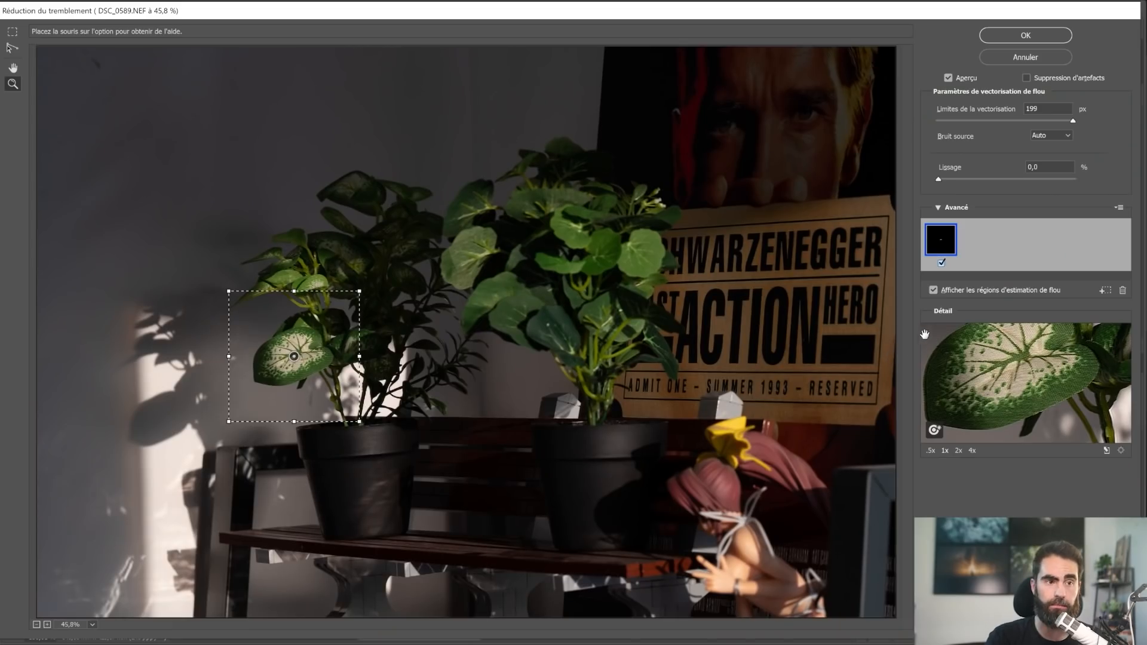
Step: Examine the variegated leaf in the detail preview at 2x, 4x, 0.5x and 1x magnification
left_click_drag(978, 357, 1018, 377)
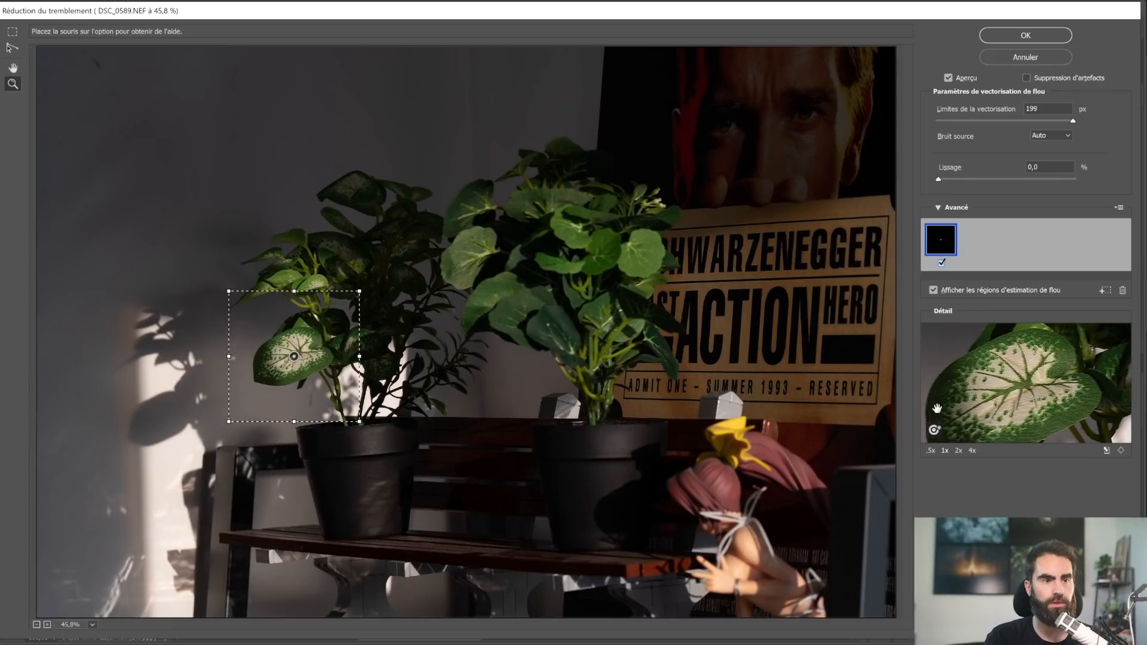
left_click(958, 450)
left_click(973, 451)
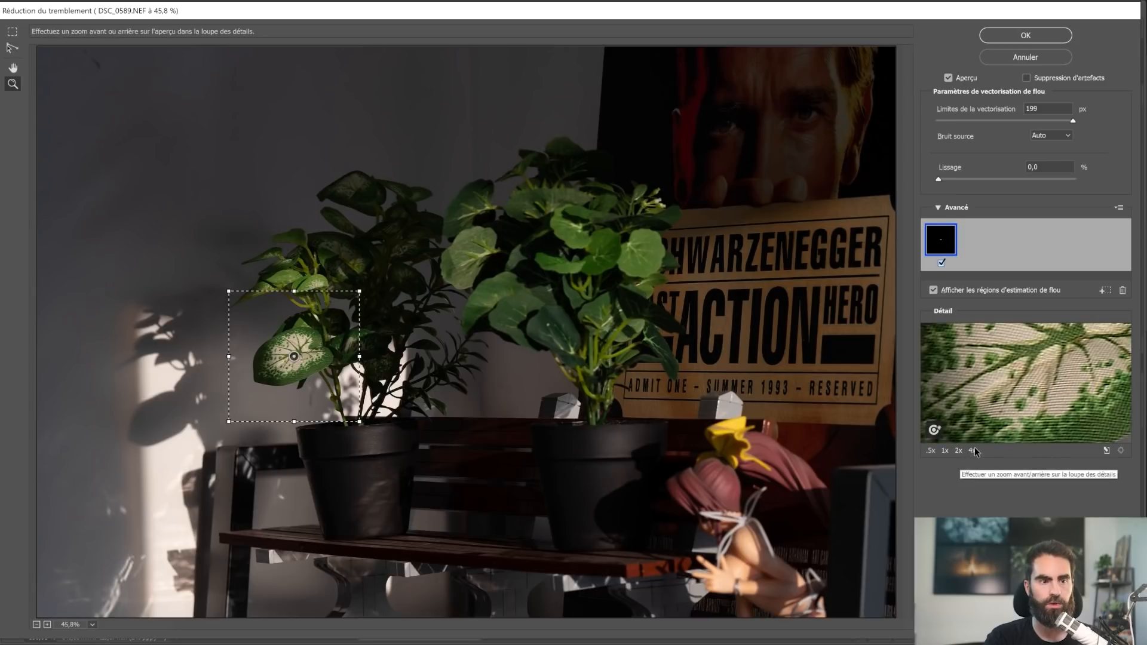
left_click(931, 451)
left_click(945, 451)
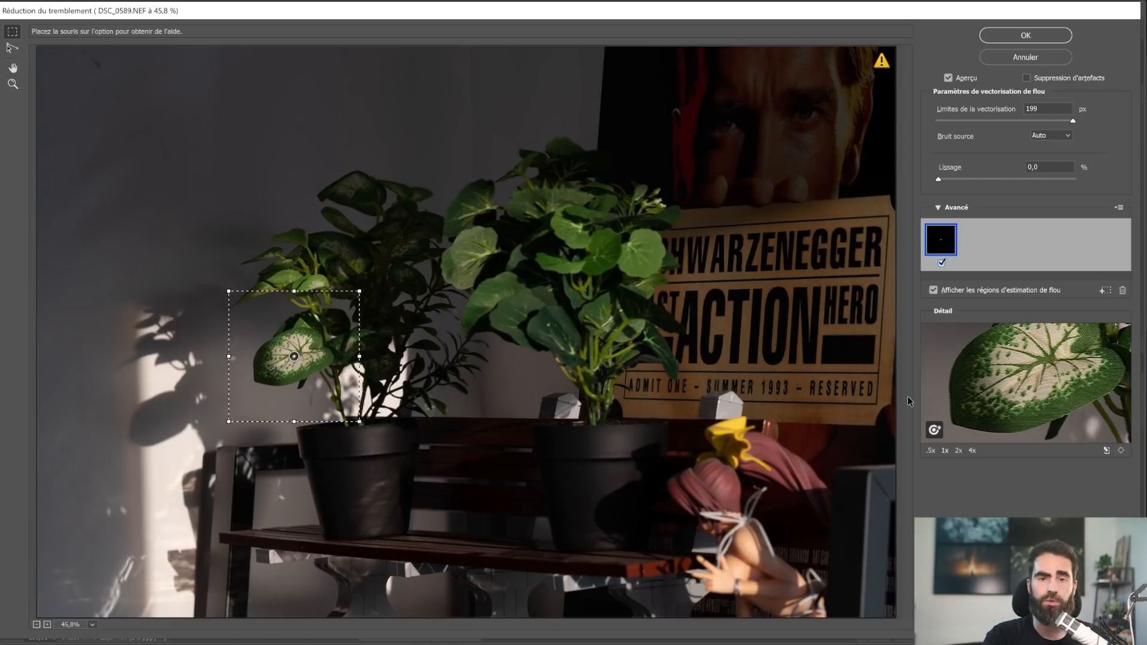
Step: Undock the detail loupe, place it over the left plant's upper leaves, and estimate the blur from that spot
key("q")
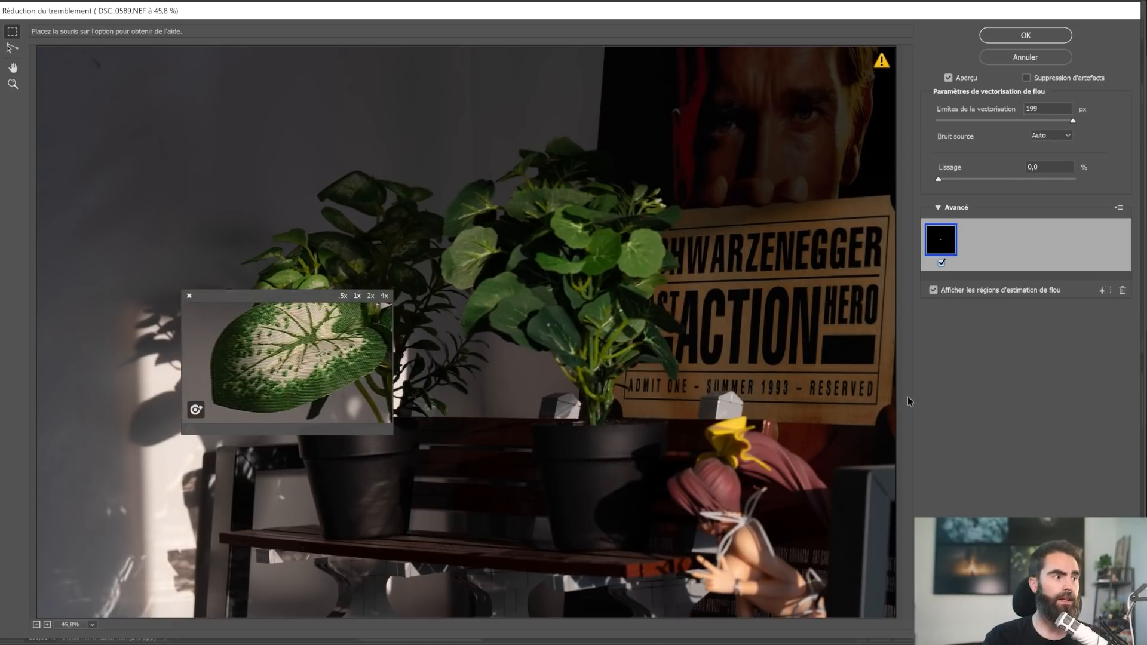
mouse_move(281, 305)
left_mouse_down()
mouse_move(301, 314)
mouse_move(277, 215)
mouse_move(298, 299)
mouse_move(309, 267)
mouse_move(300, 294)
mouse_move(473, 249)
mouse_move(279, 213)
left_mouse_up()
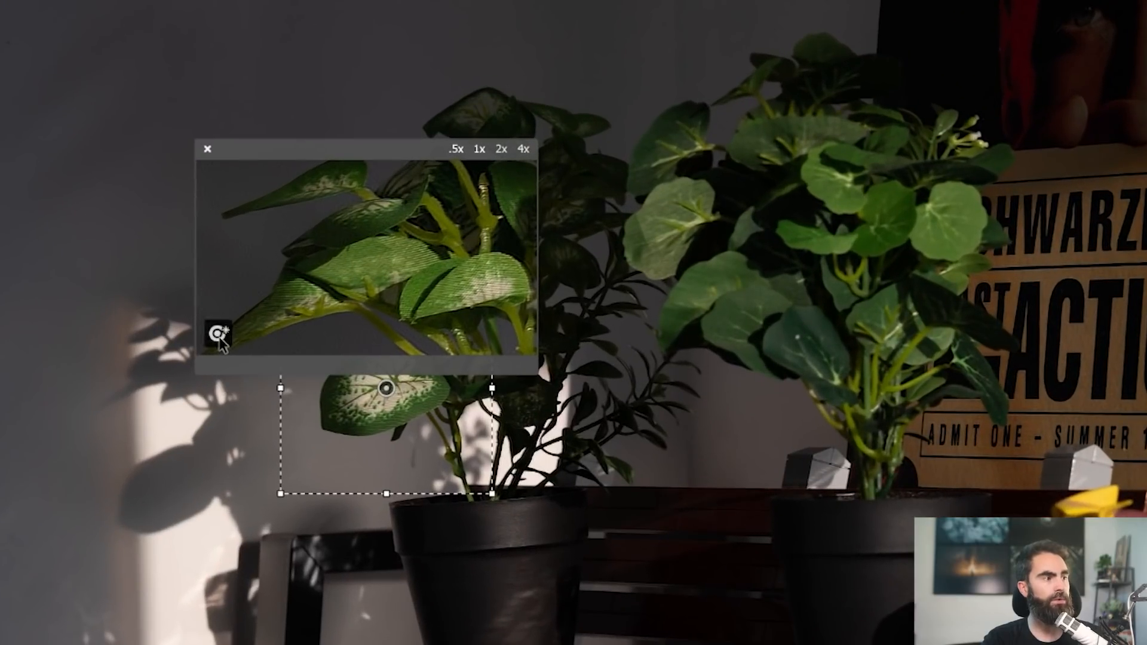
left_click(218, 333)
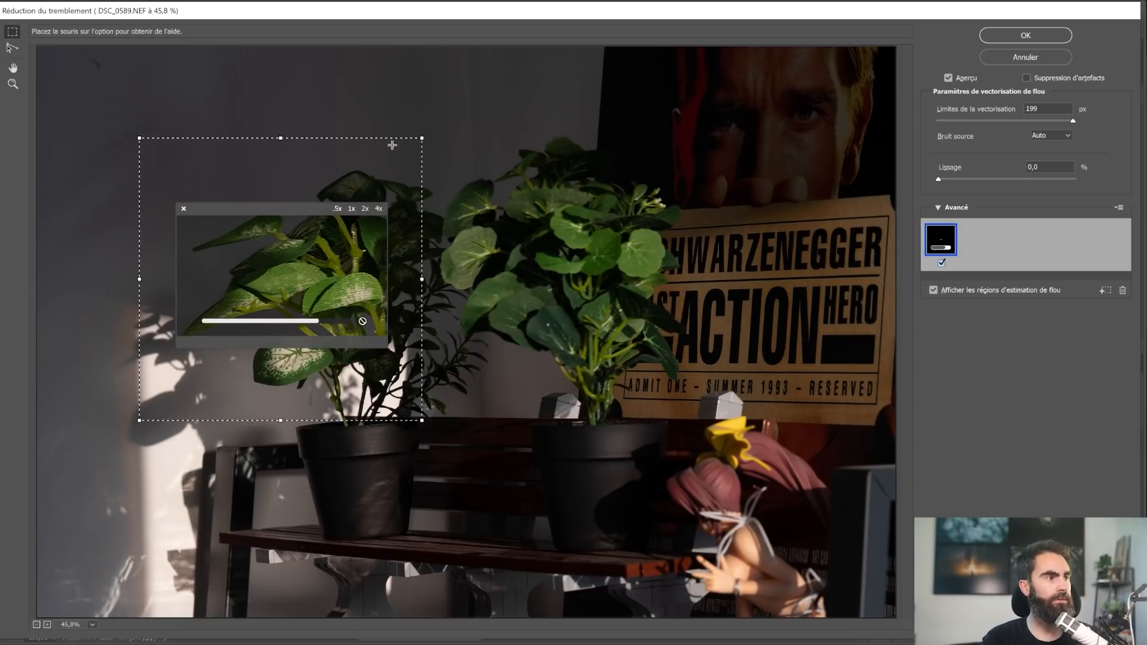
Step: Shrink the blur estimation region and position it over the left plant's outer leaves
left_click_drag(418, 136, 285, 305)
left_click_drag(213, 360, 261, 316)
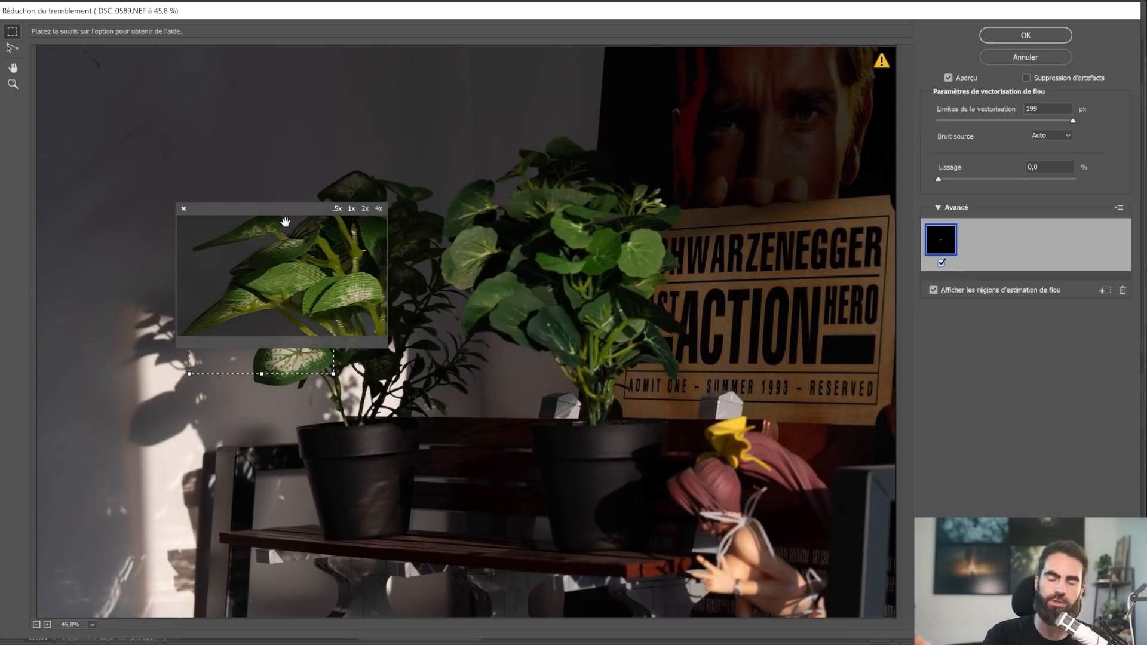
Step: Place the floating loupe over the variegated leaf and compare its original and corrected versions
left_click_drag(225, 249, 258, 308)
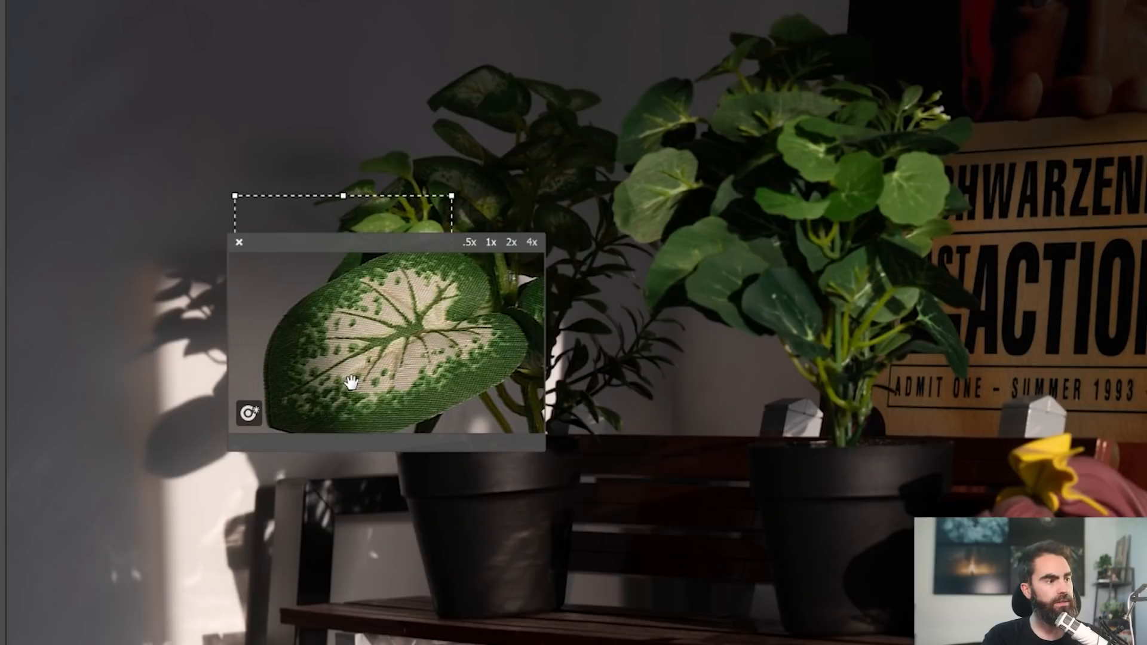
left_click(353, 384)
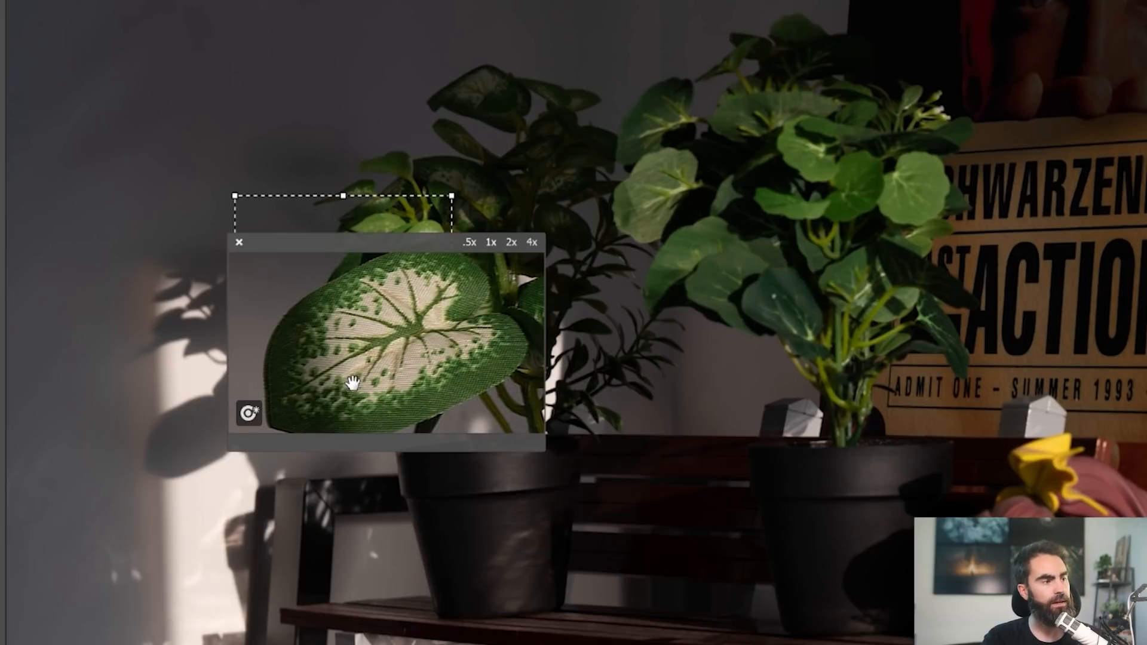
left_click(353, 384)
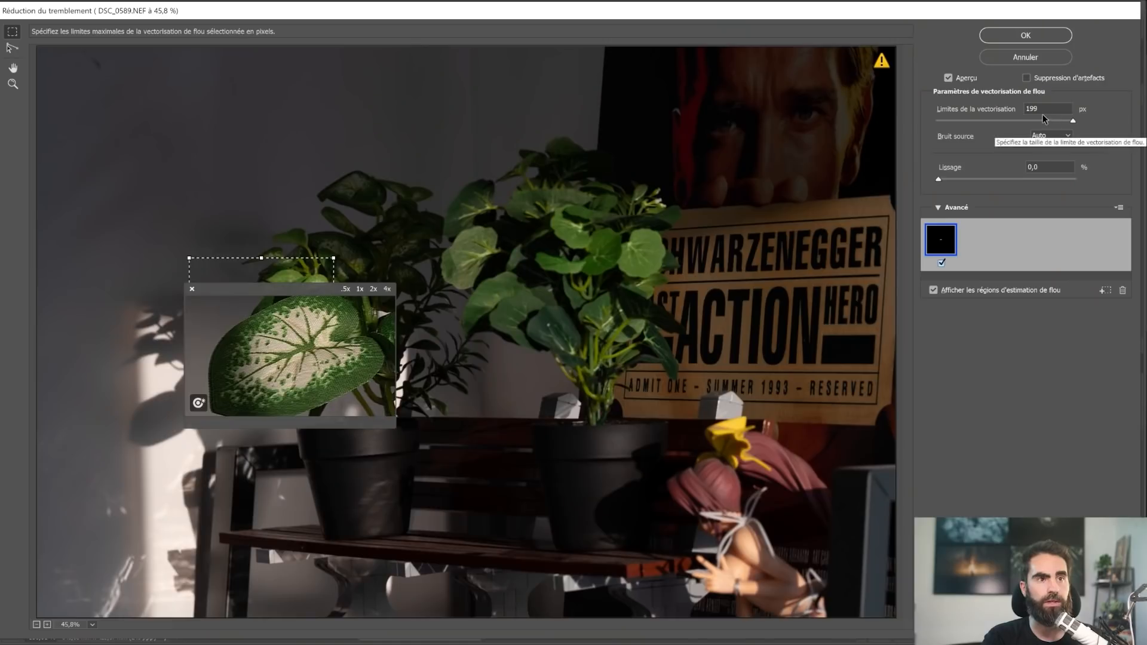
Step: Try blur trace bounds of 20 px on the variegated leaf, then set them to 151 px
left_click(954, 122)
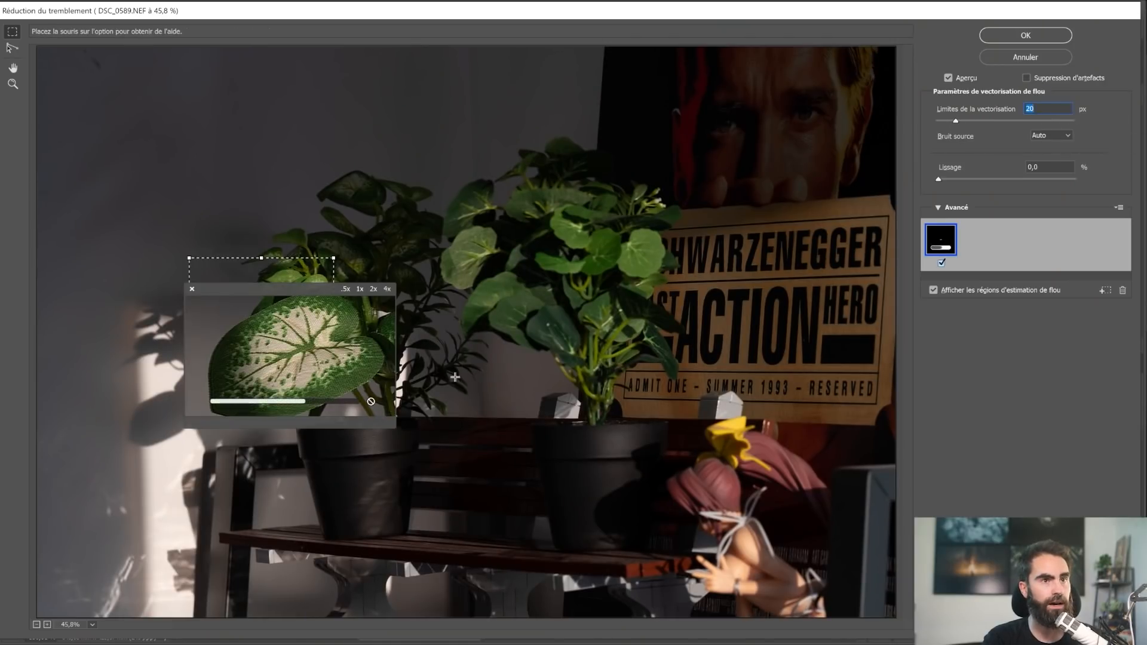
left_click(303, 379)
left_click(1055, 120)
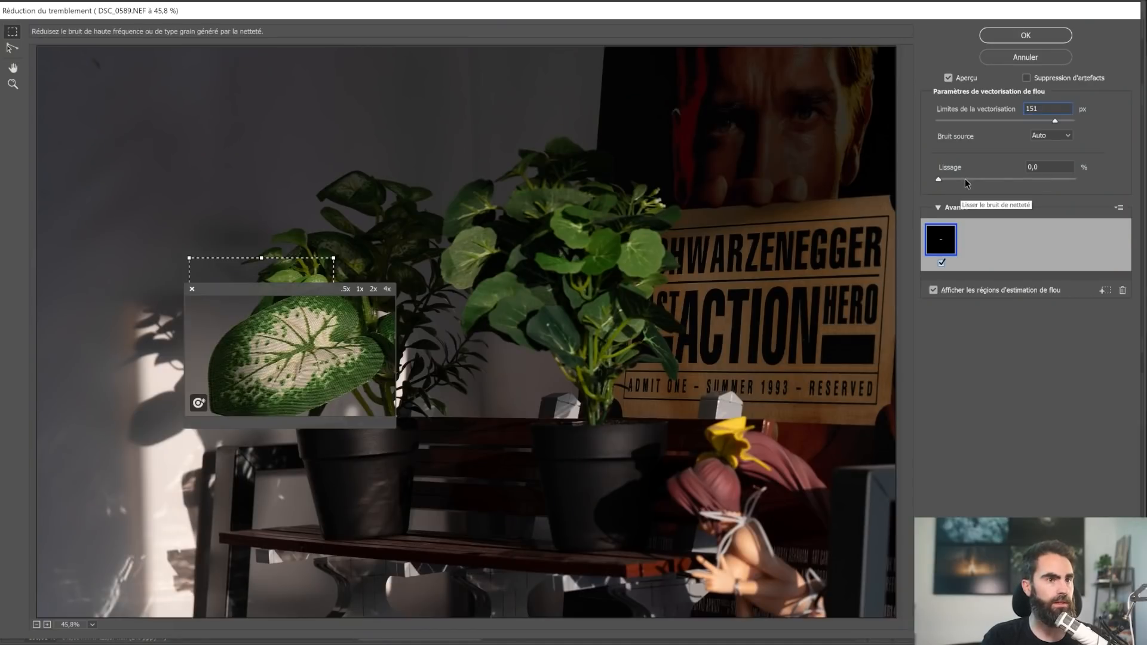
Step: Try the smoothing at 100 %, set it back to 0 %, and inspect the area just below the variegated leaf
left_click(966, 181)
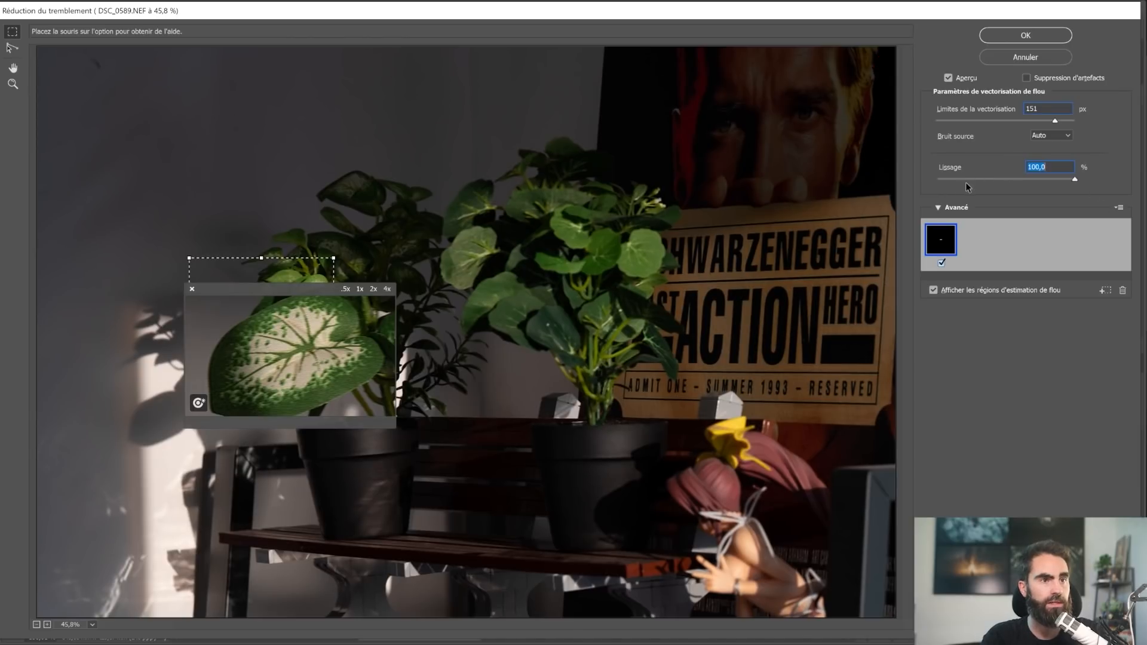
left_click_drag(953, 180, 939, 179)
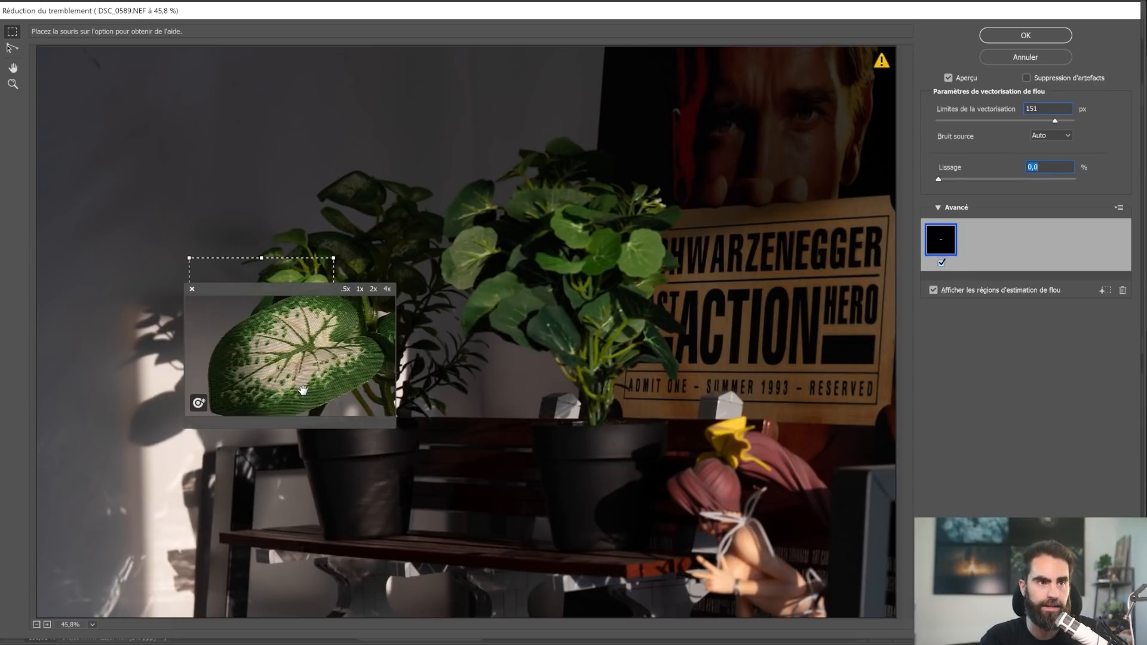
left_click_drag(304, 394, 312, 435)
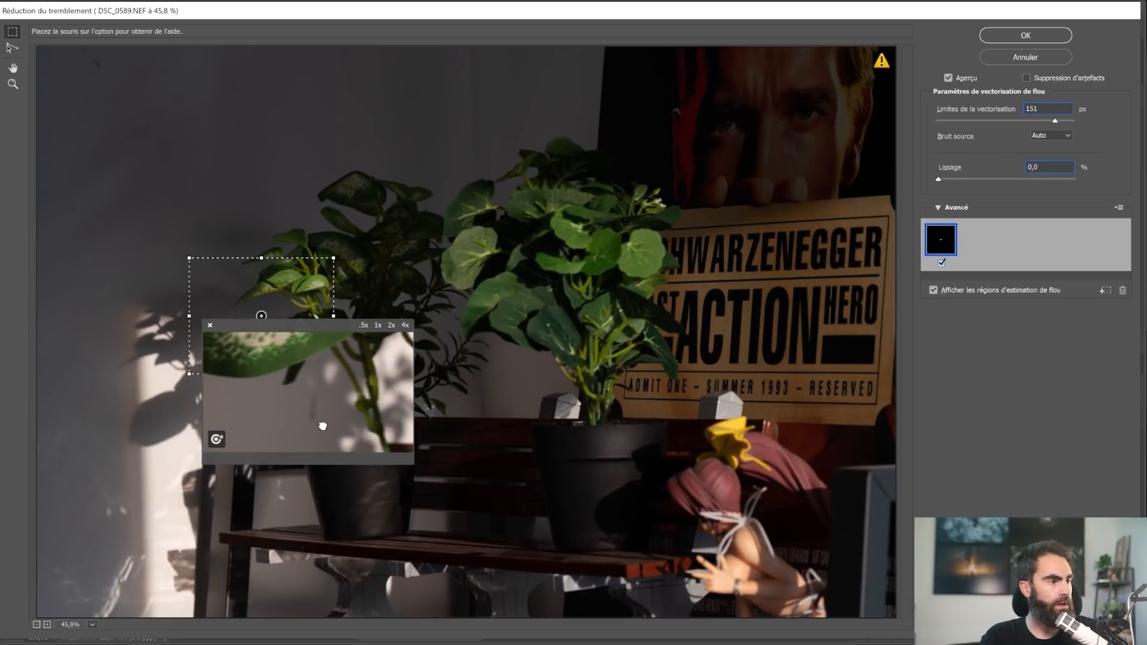
Step: Try the smoothing at 100 % on the wall just below the variegated leaf, then choose a moderate smoothing and apply the filter
left_click(391, 325)
mouse_move(277, 384)
left_mouse_down()
mouse_move(326, 377)
mouse_move(262, 390)
left_mouse_up()
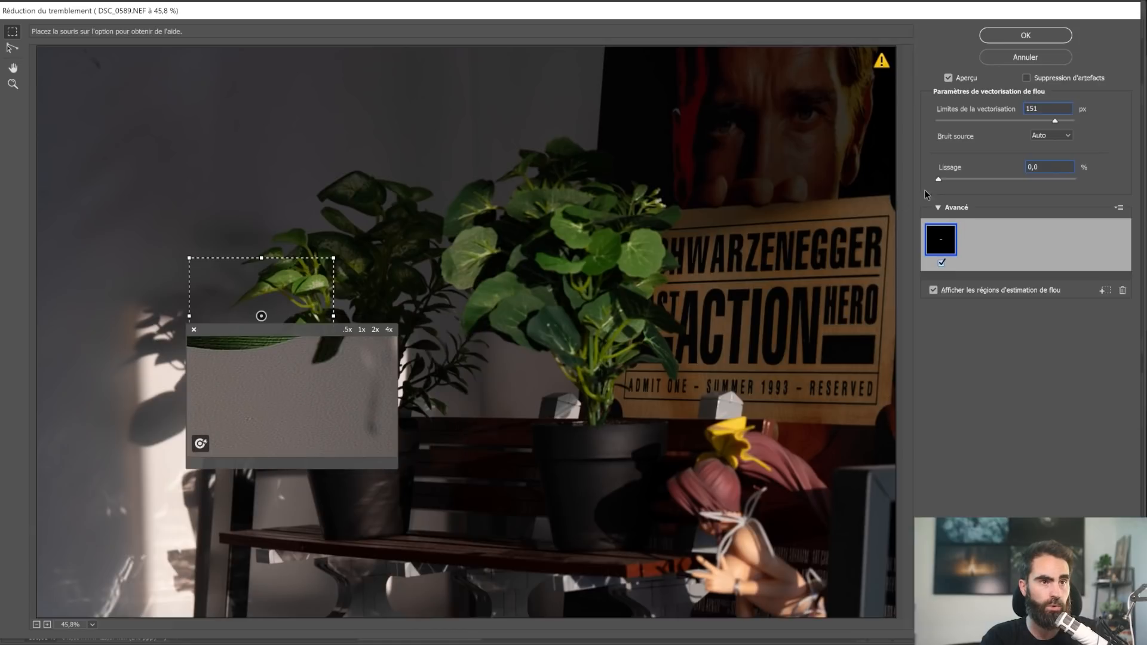
left_click(1075, 179)
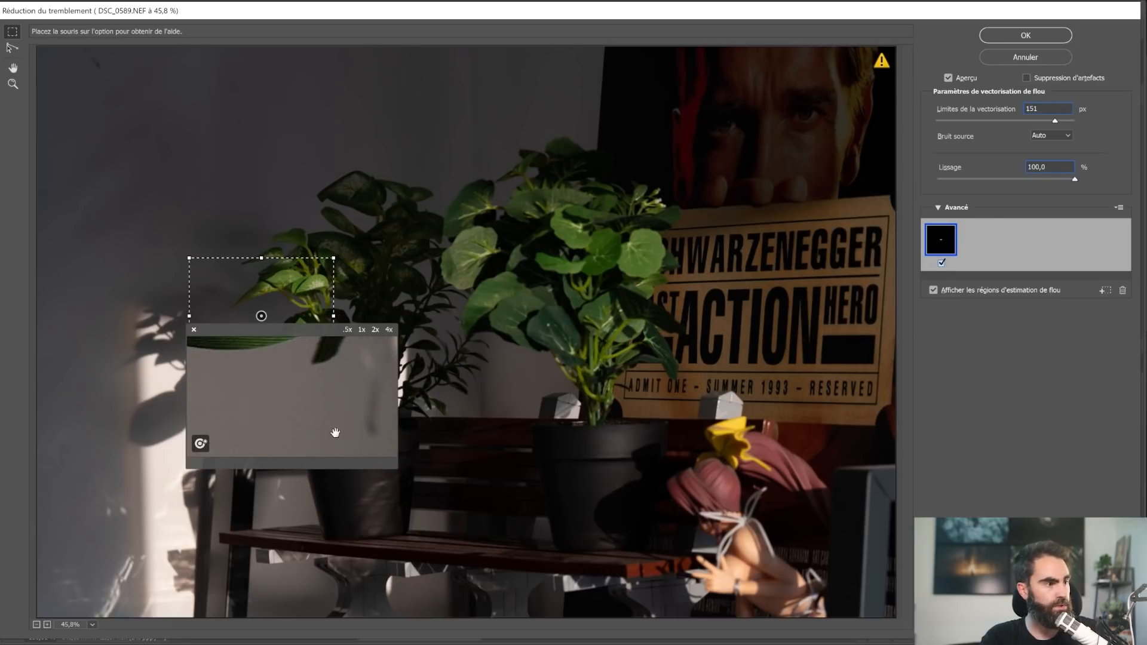
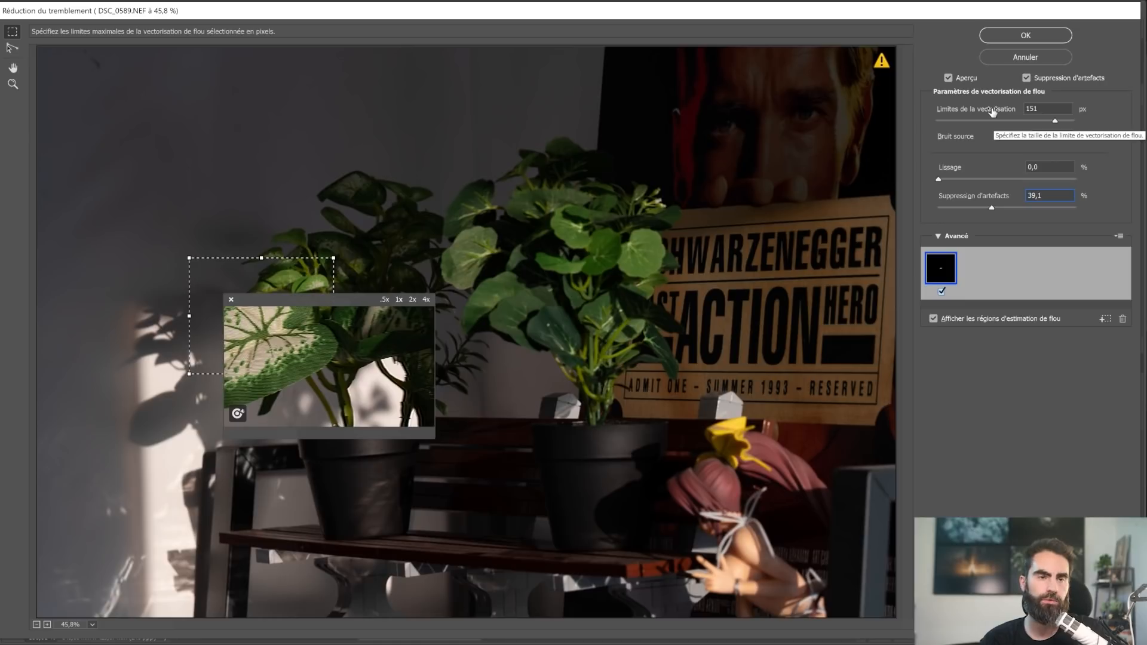
left_click(976, 179)
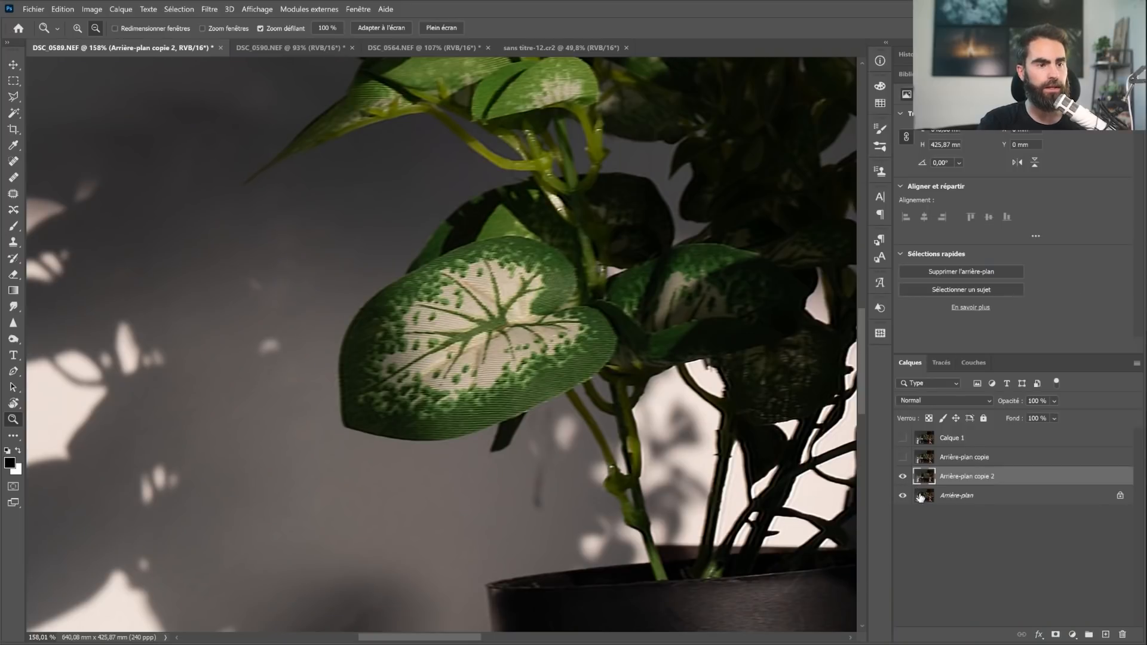
Step: Compare the photo with and without the filtered layer Arrière-plan copie 2 around the variegated leaf
left_click(902, 479)
left_click(902, 479)
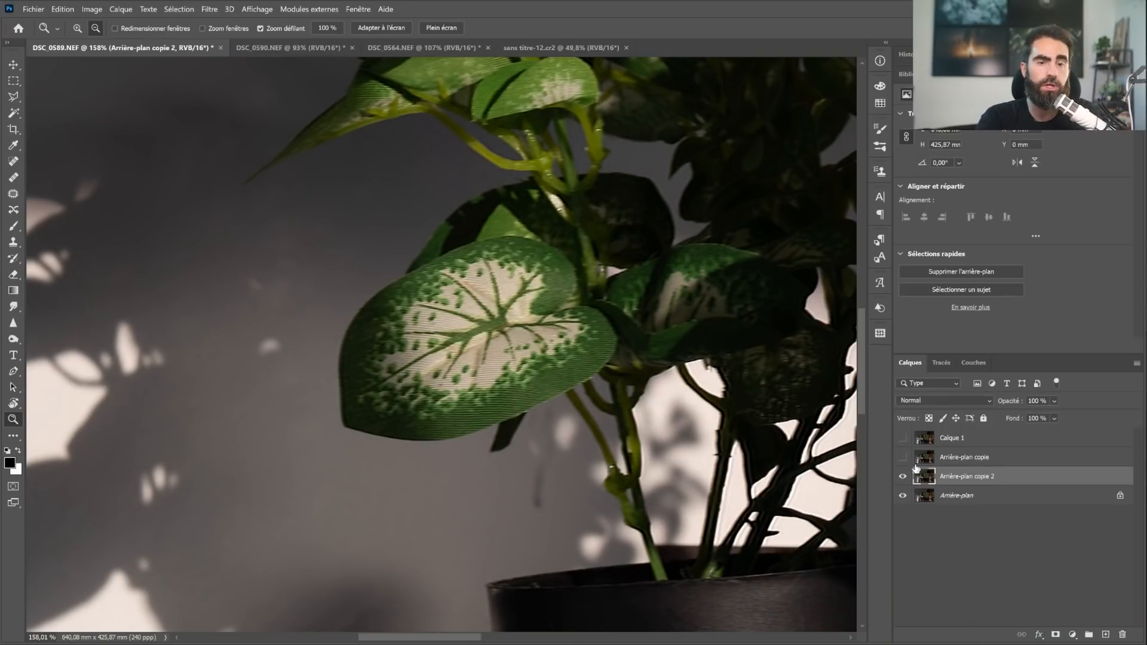
left_click(903, 476)
left_click(903, 476)
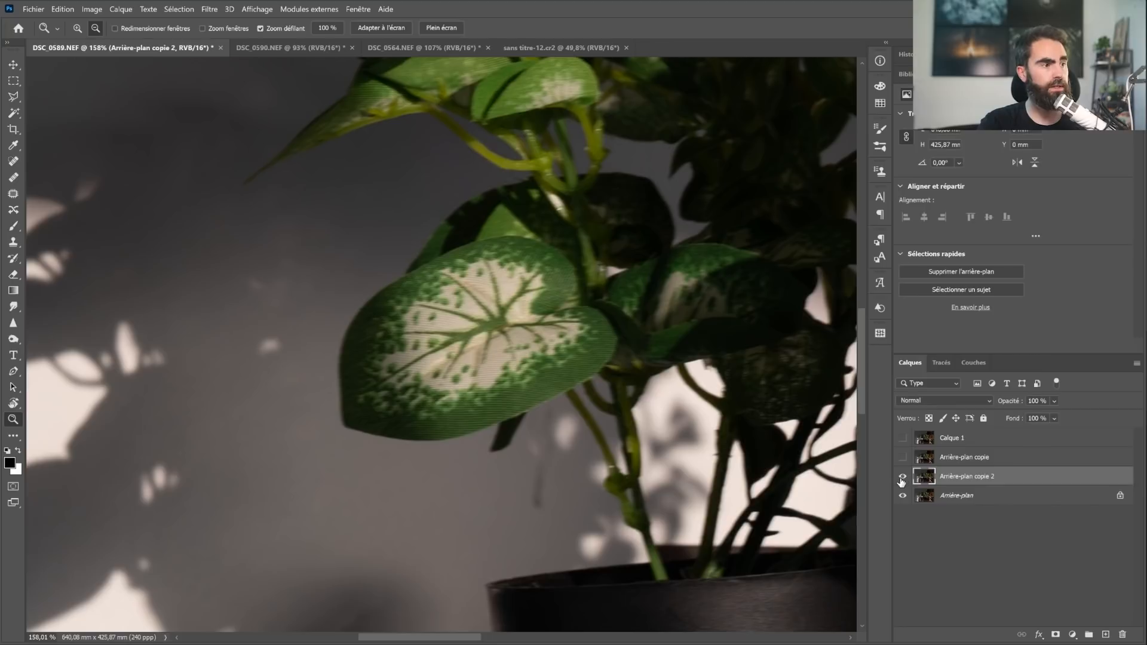
left_click(903, 476)
left_click(903, 476)
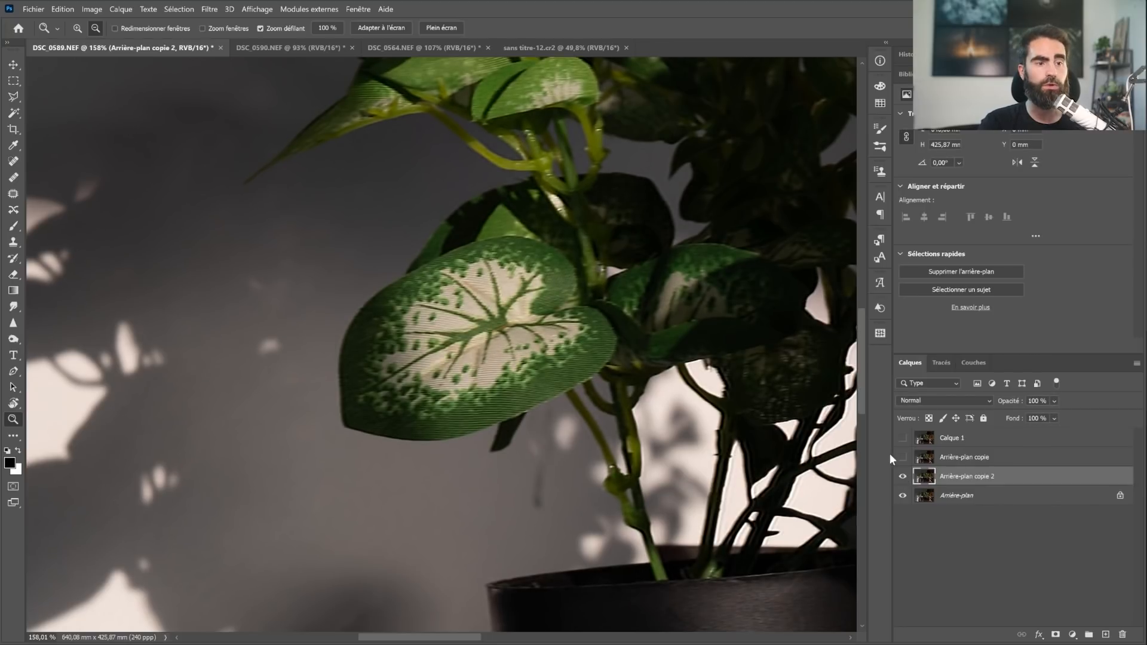
Step: Show Calque 1, hide Arrière-plan copie 2, and compare Calque 1 with the original background
left_click(903, 439)
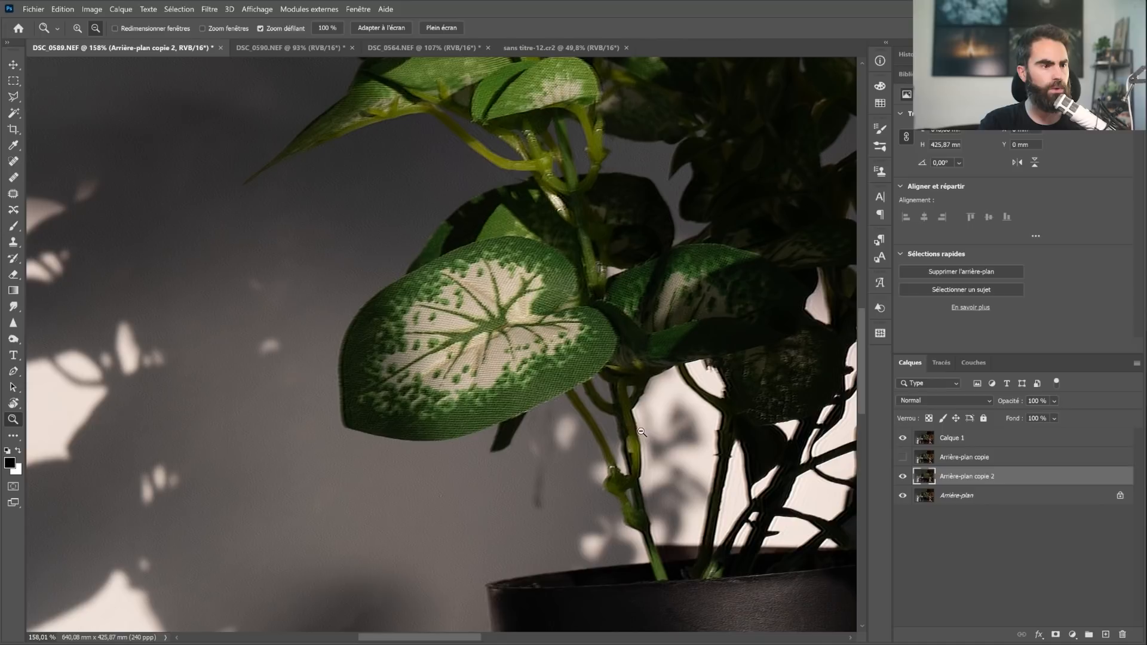
left_click(902, 476)
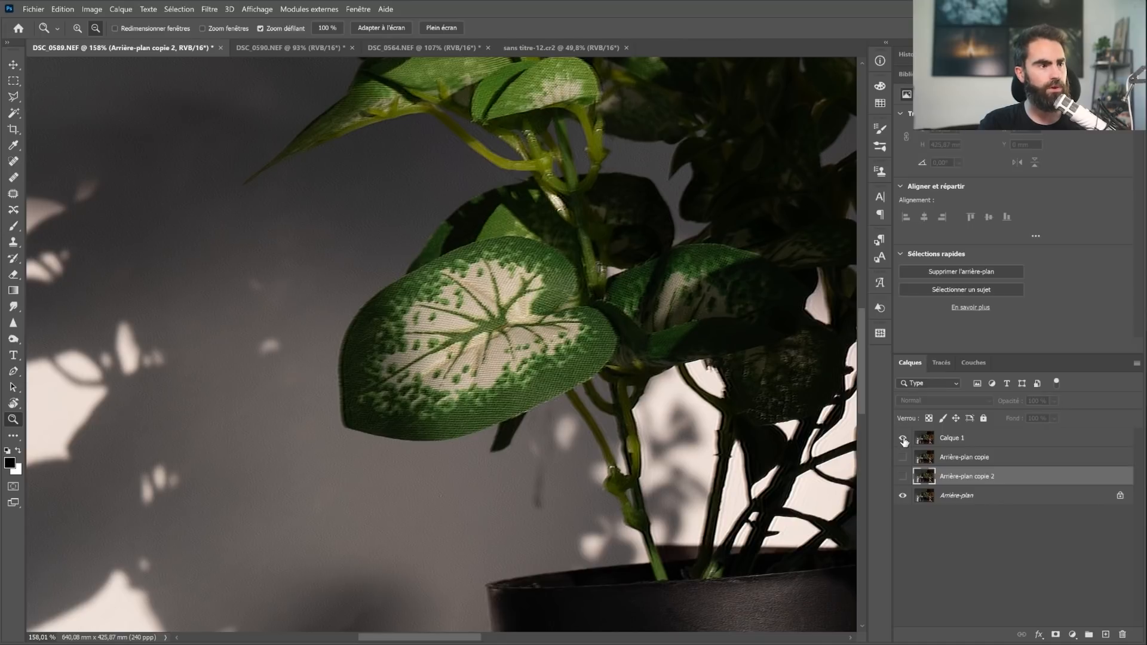
left_click(903, 440)
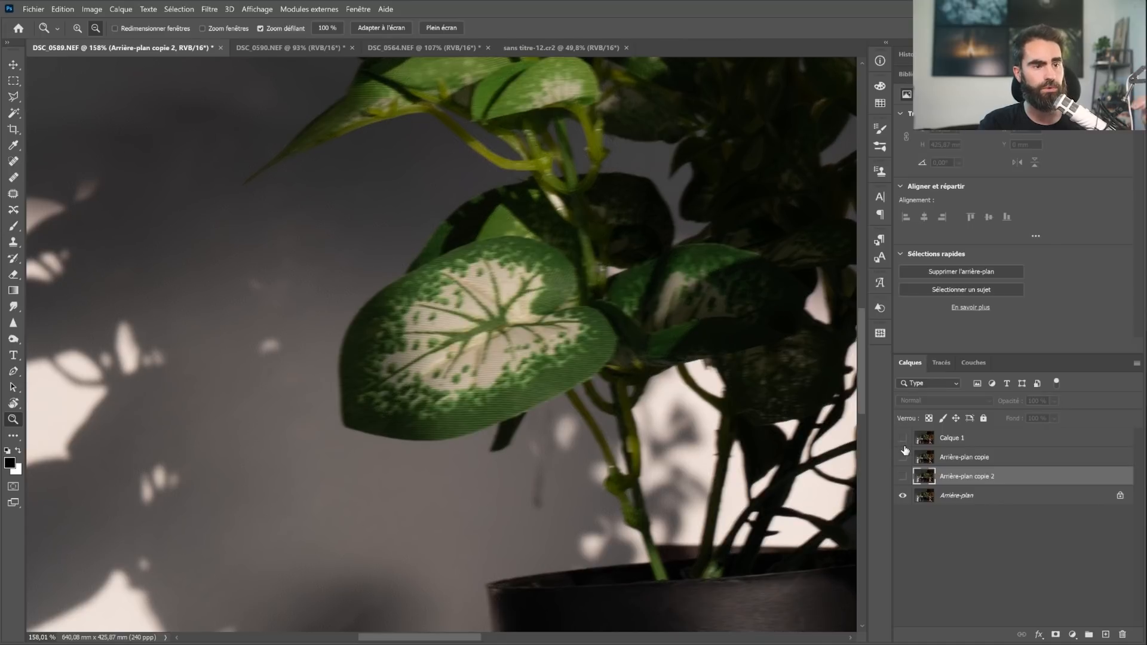
left_click(903, 438)
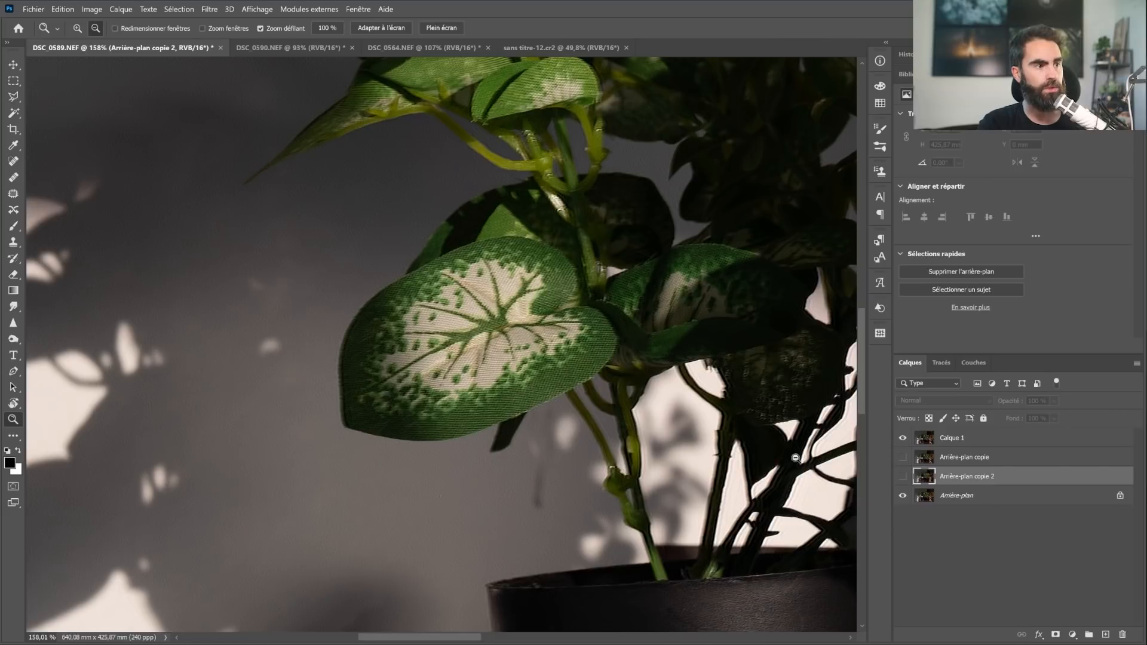
Step: Examine the variegated leaf's texture, the stems and the surrounding wall on Calque 1 up close
left_click_drag(500, 369, 471, 344)
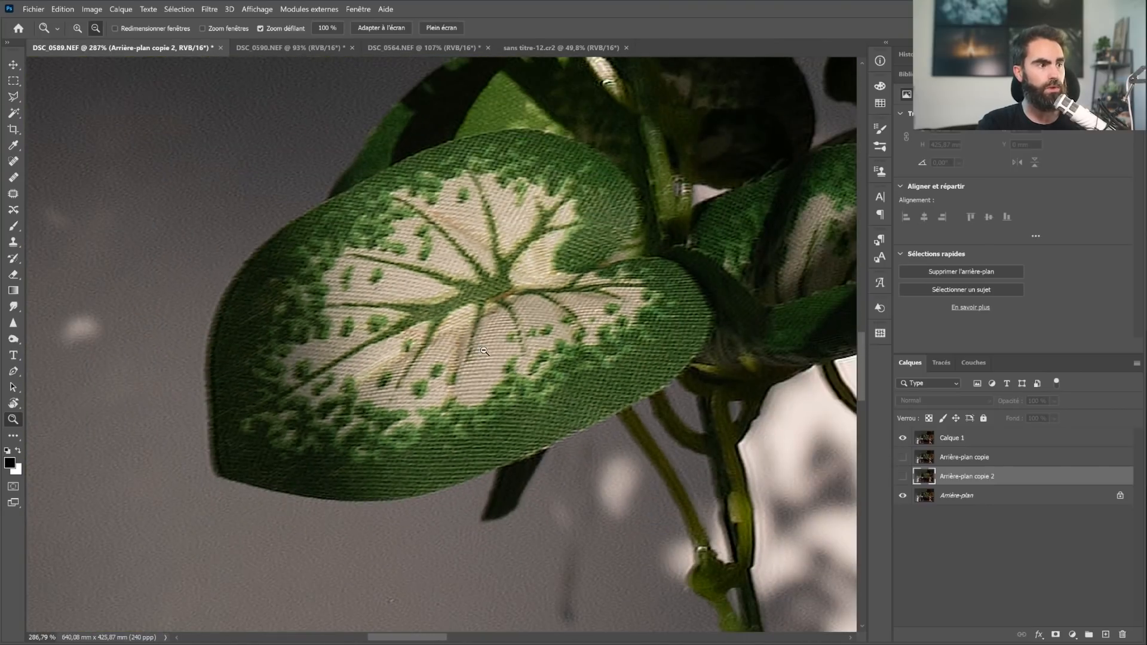
scroll(470, 353, "down", 5)
scroll(535, 313, "down", 2)
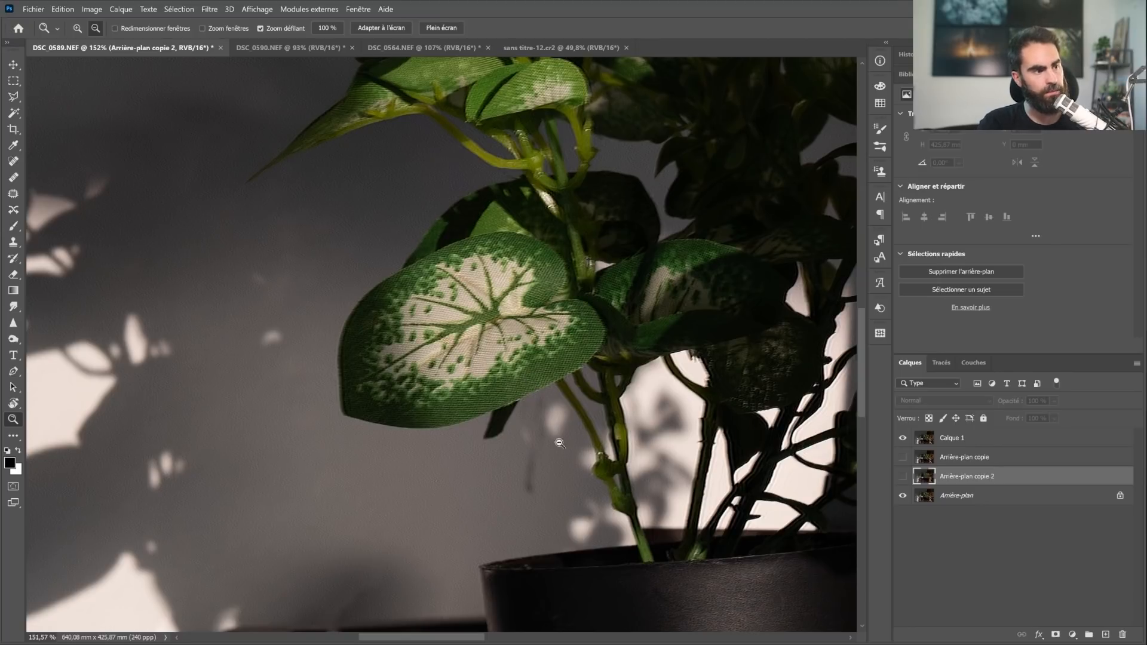
scroll(426, 495, "up", 3)
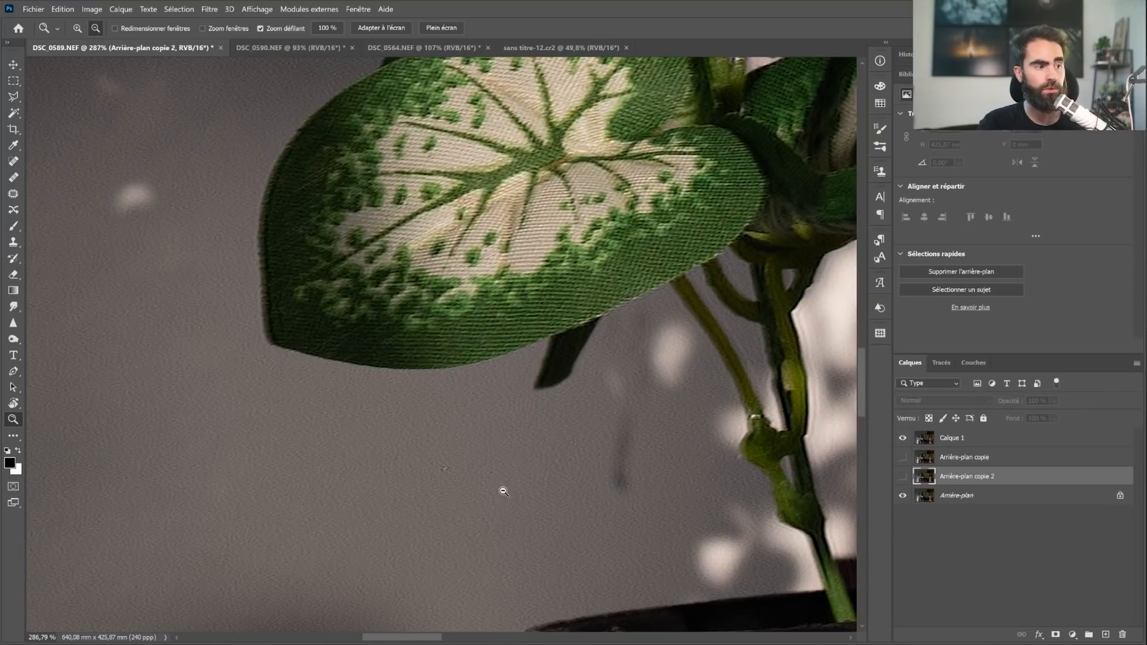
scroll(504, 491, "down", 3)
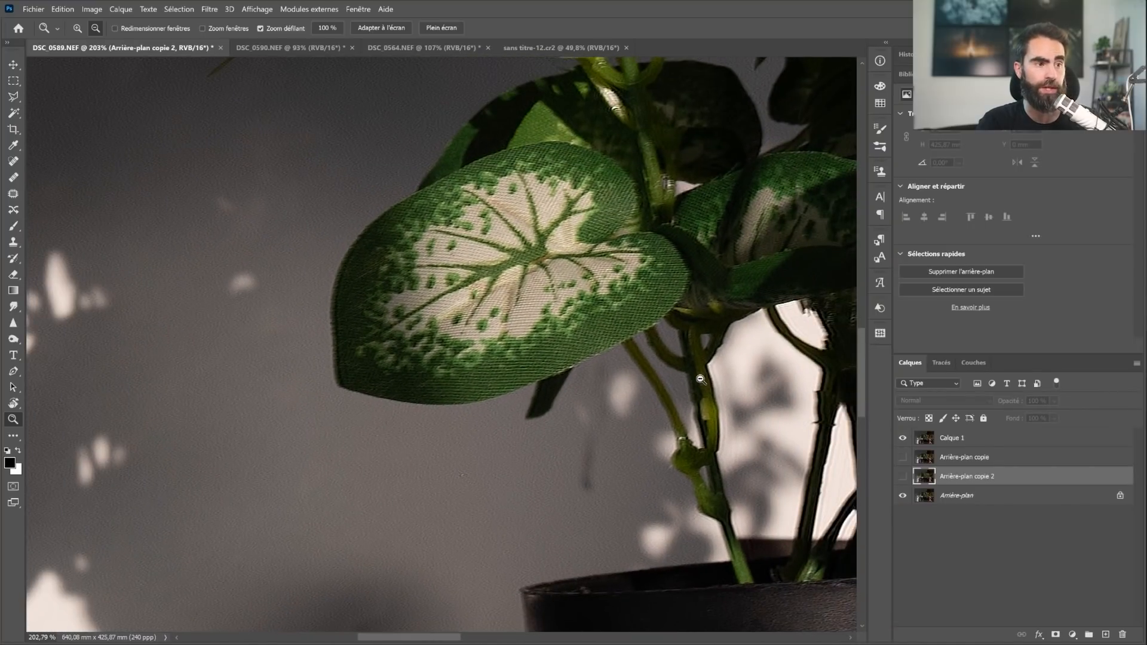
scroll(711, 418, "down", 2)
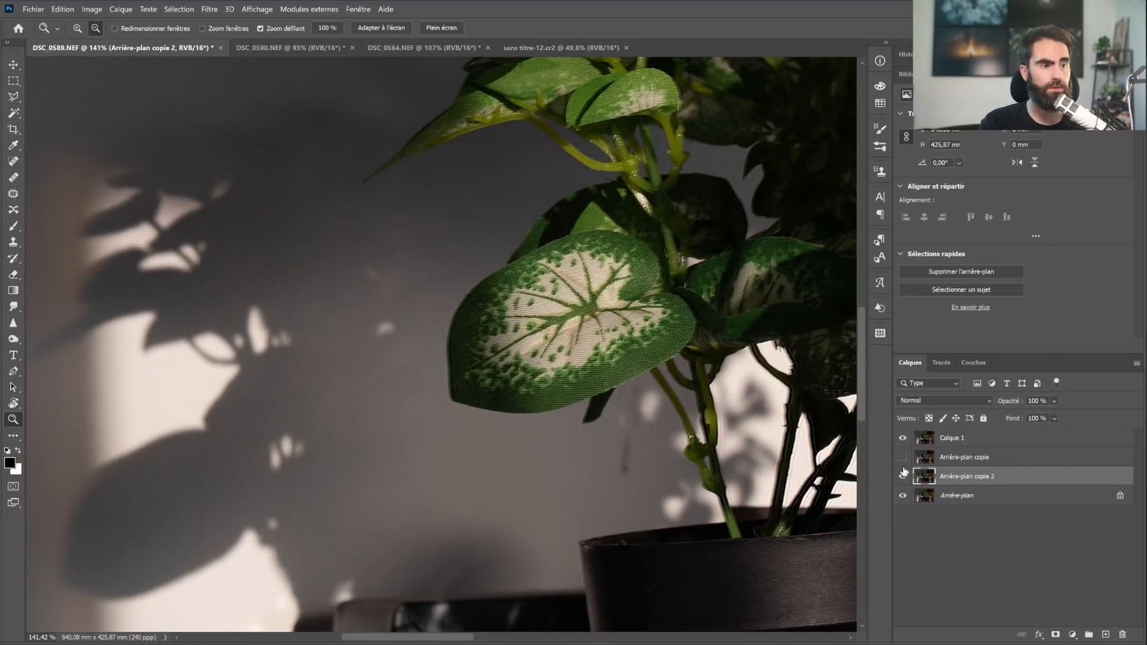
Step: Compare Calque 1 against the Arrière-plan copie 2 version of the left plant
left_click(901, 438)
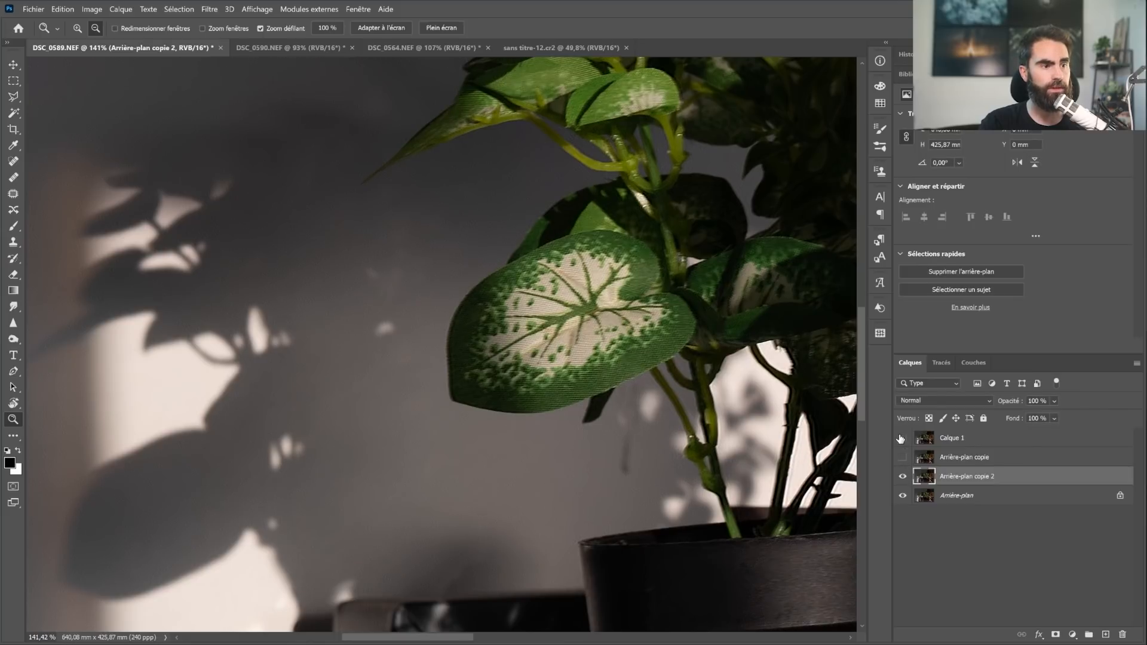
left_click(902, 439)
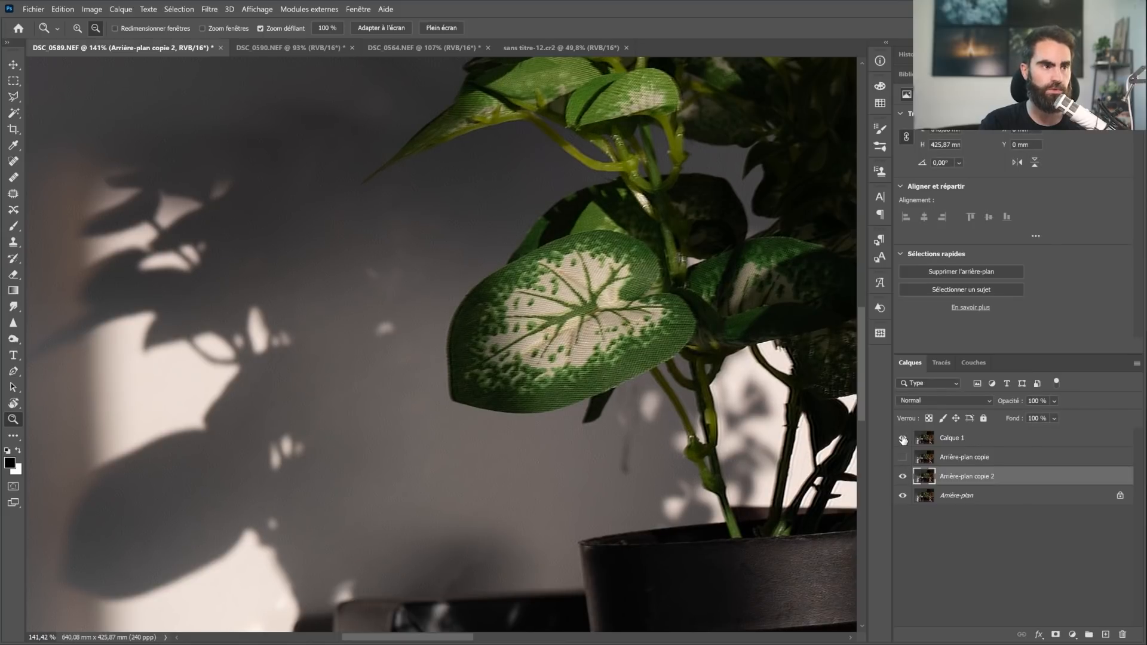
left_click(903, 439)
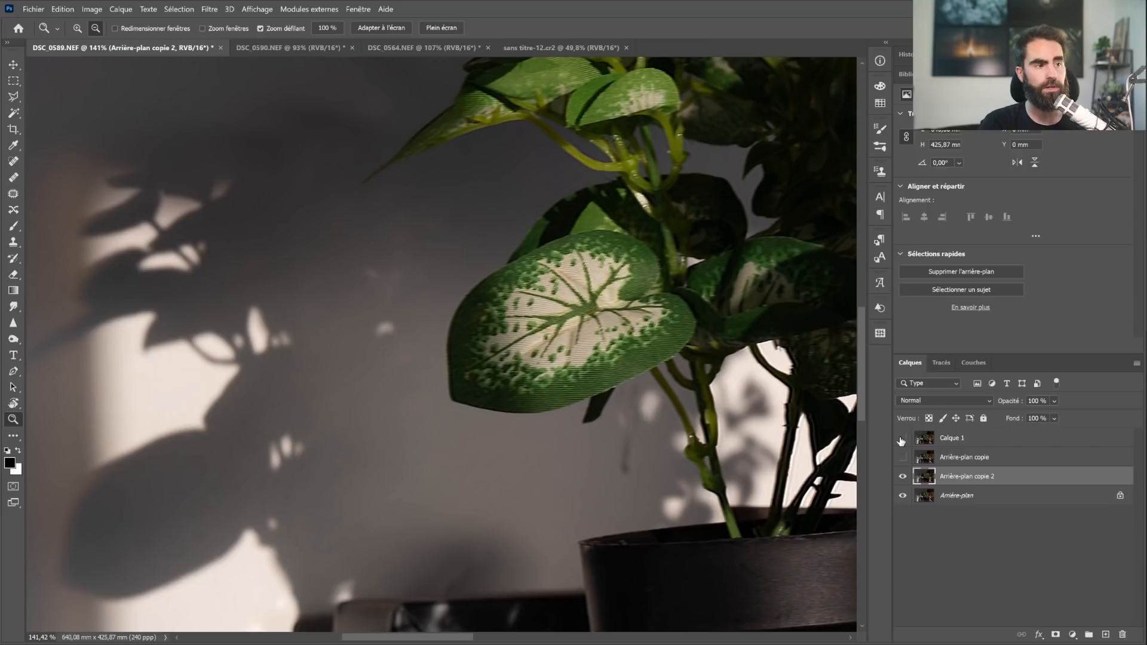
left_click(902, 439)
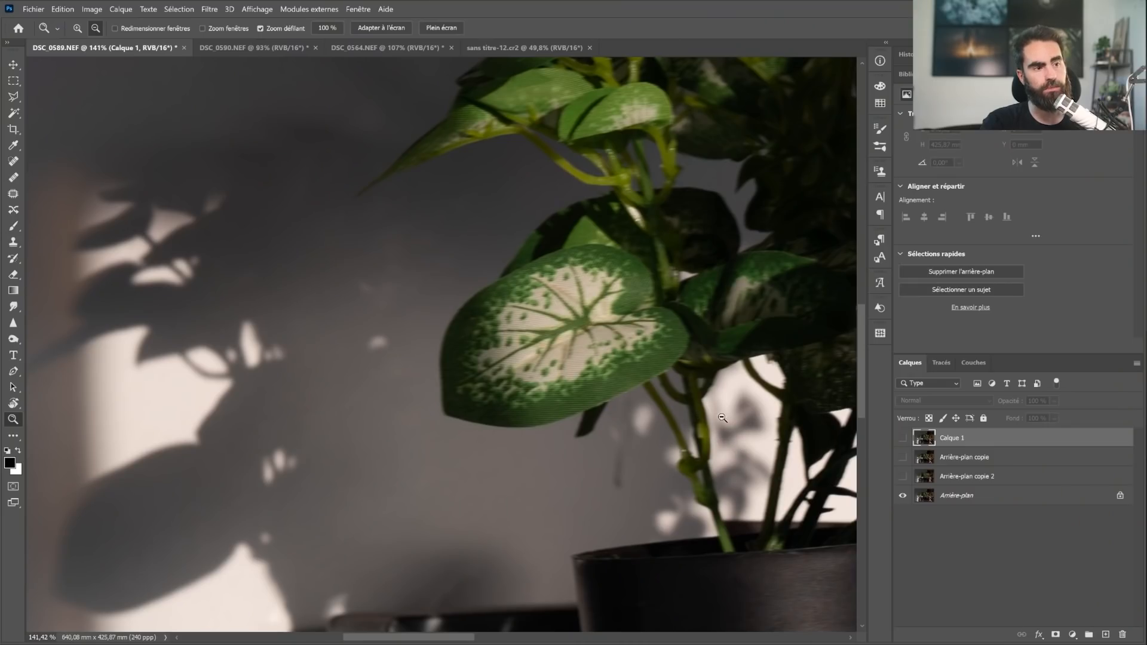
Step: Make Calque 1 visible, add a layer mask to it, and invert the mask to black
left_click(903, 438)
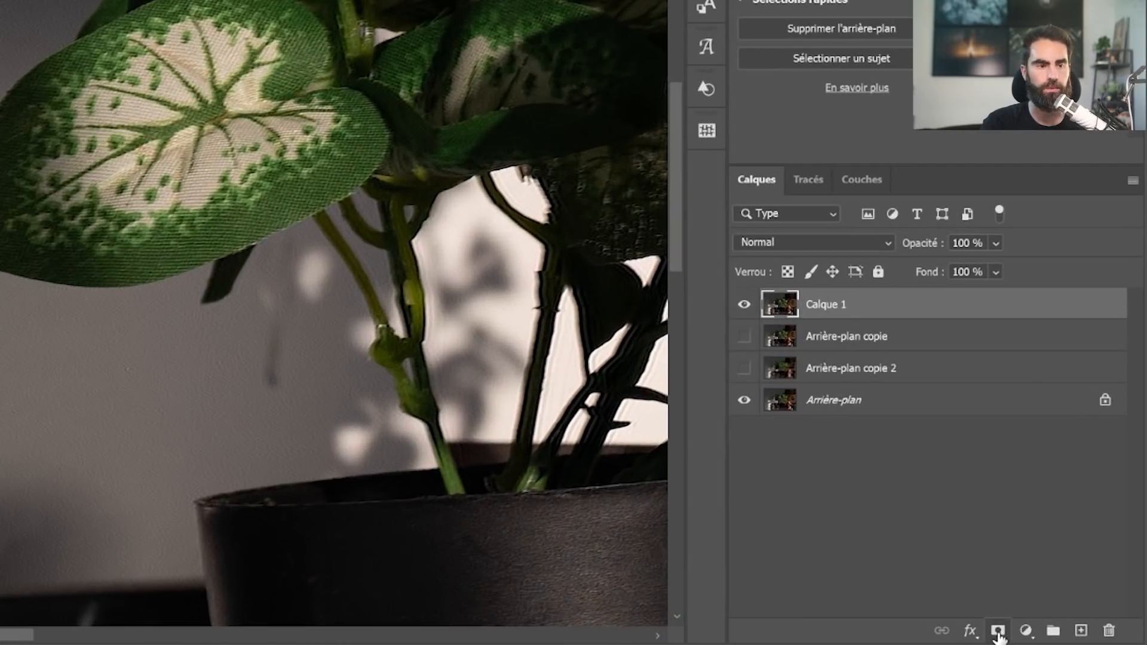
left_click(997, 632)
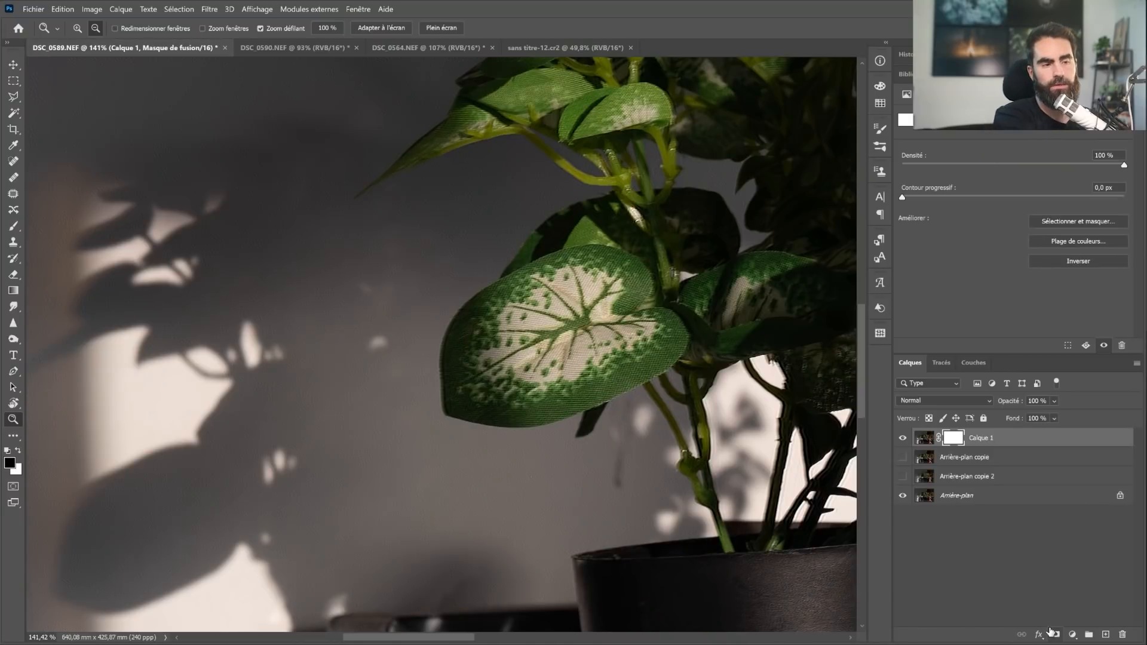
key("ctrl+i")
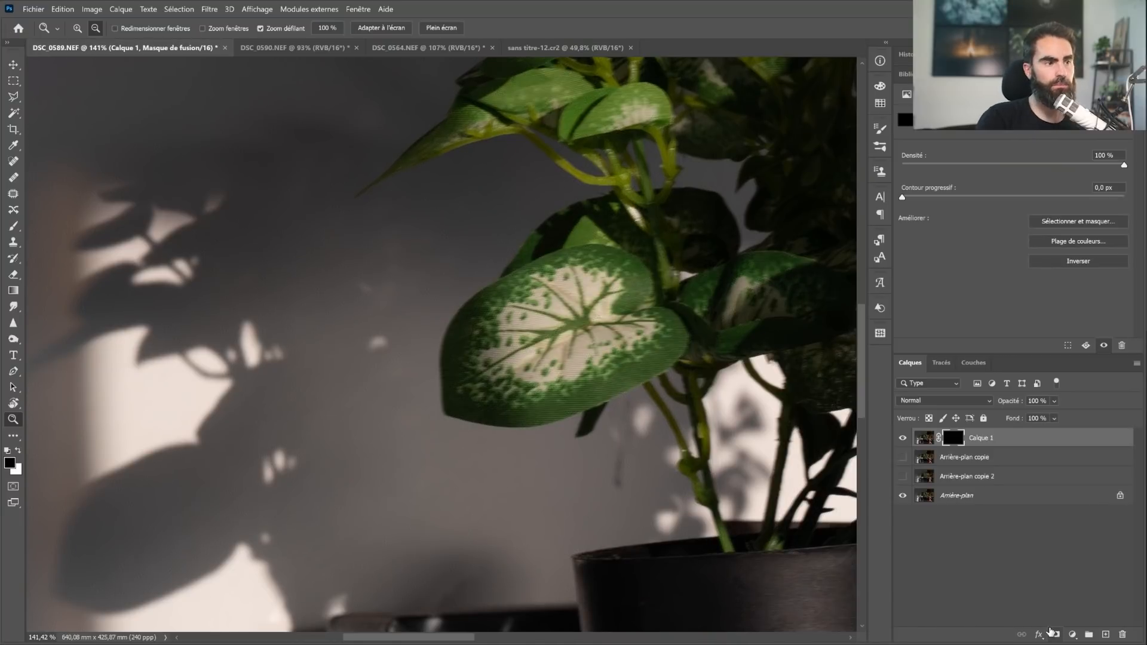
Step: Paint white on Calque 1's mask over the variegated leaf to reveal the correction only there
key("b")
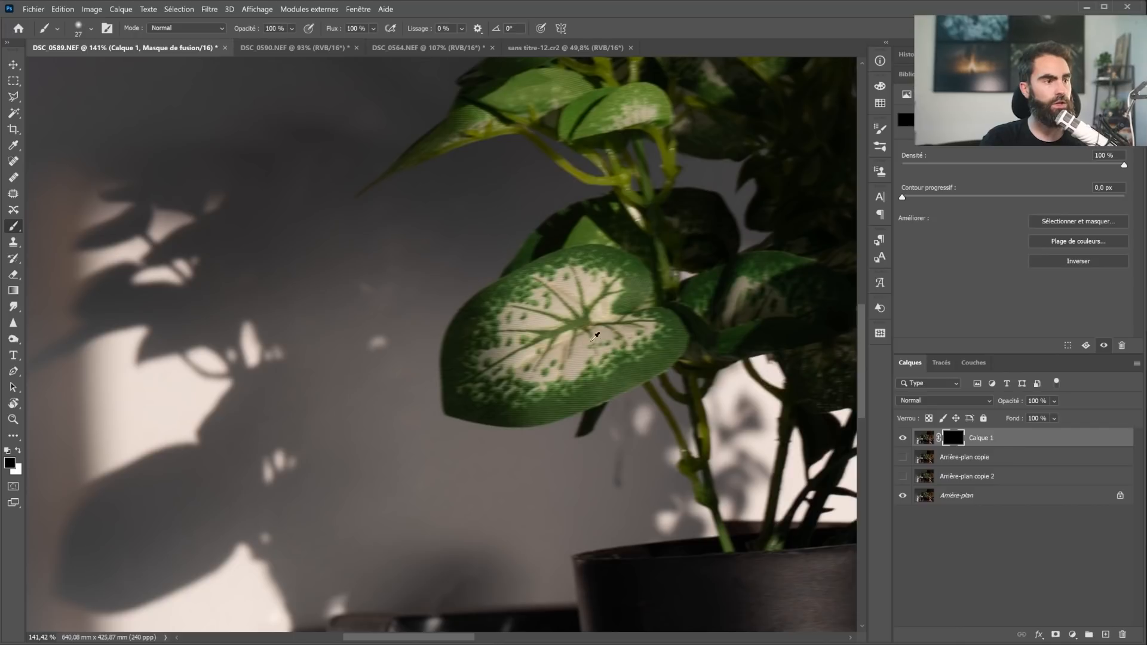
mouse_move(602, 332)
left_mouse_down()
mouse_move(674, 342)
mouse_move(581, 390)
mouse_move(479, 405)
left_mouse_up()
key("x")
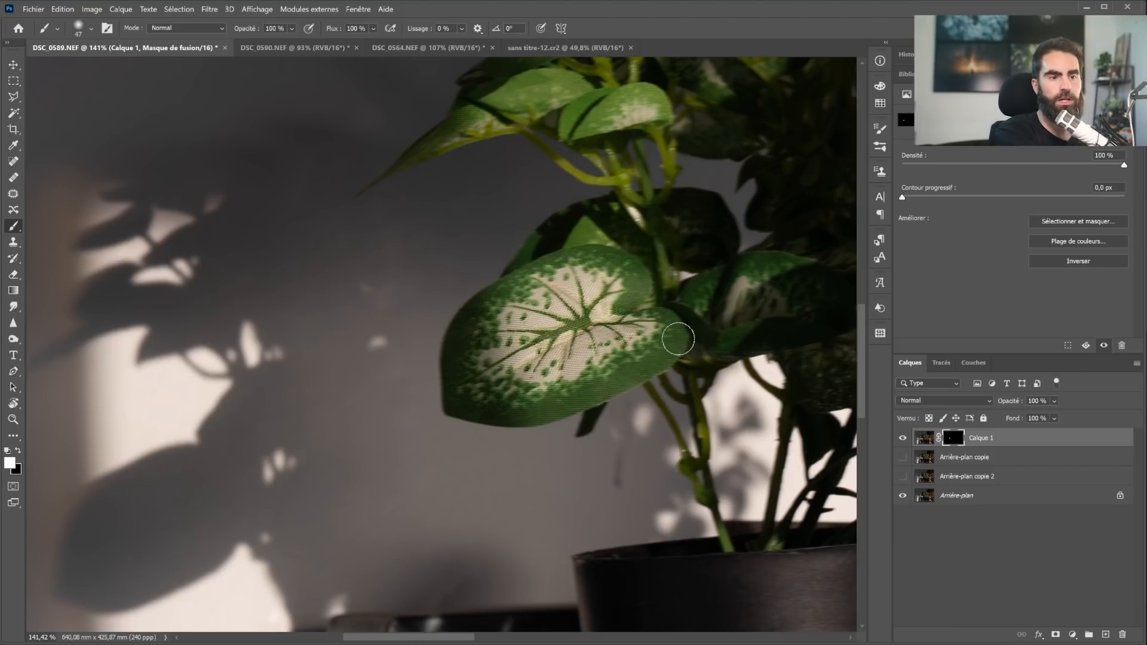
Step: Invert Calque 1's mask to white and paint black over the wall beside the stems with a 26 px brush to hide the artefacts
key("ctrl+i")
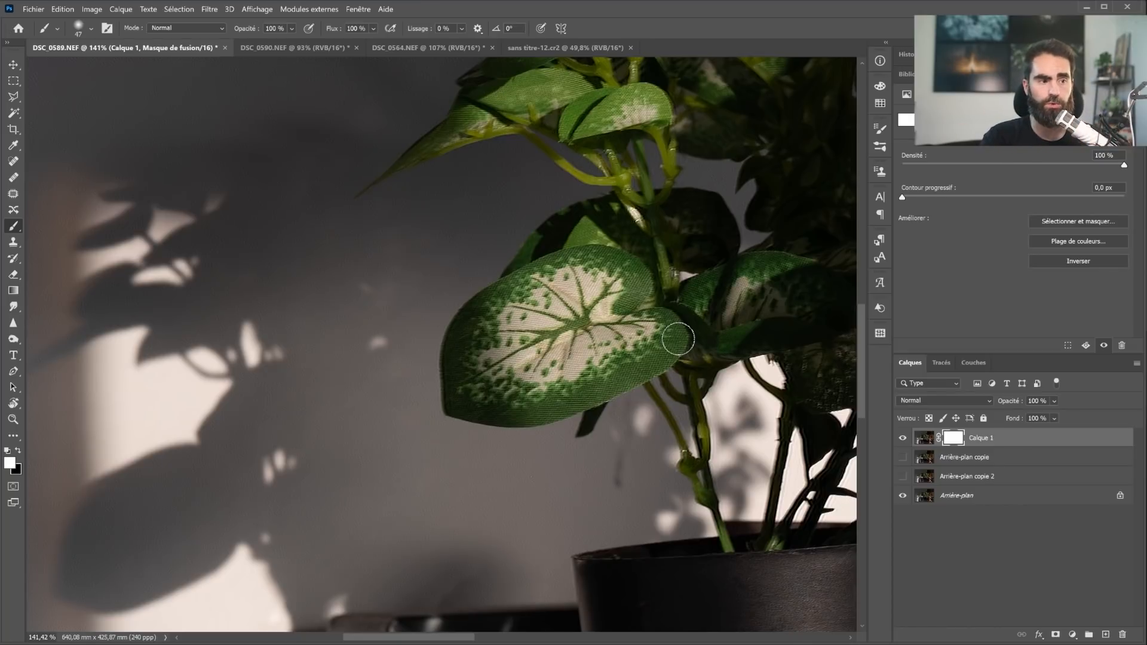
left_click_drag(770, 393, 763, 393)
key("x")
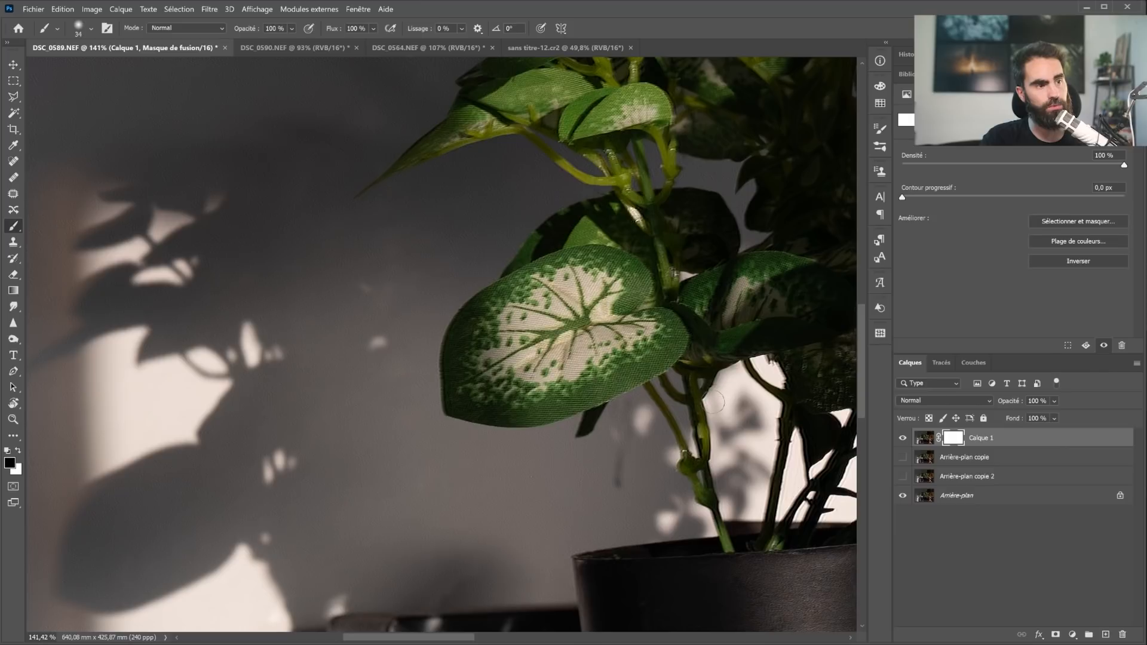
key("z")
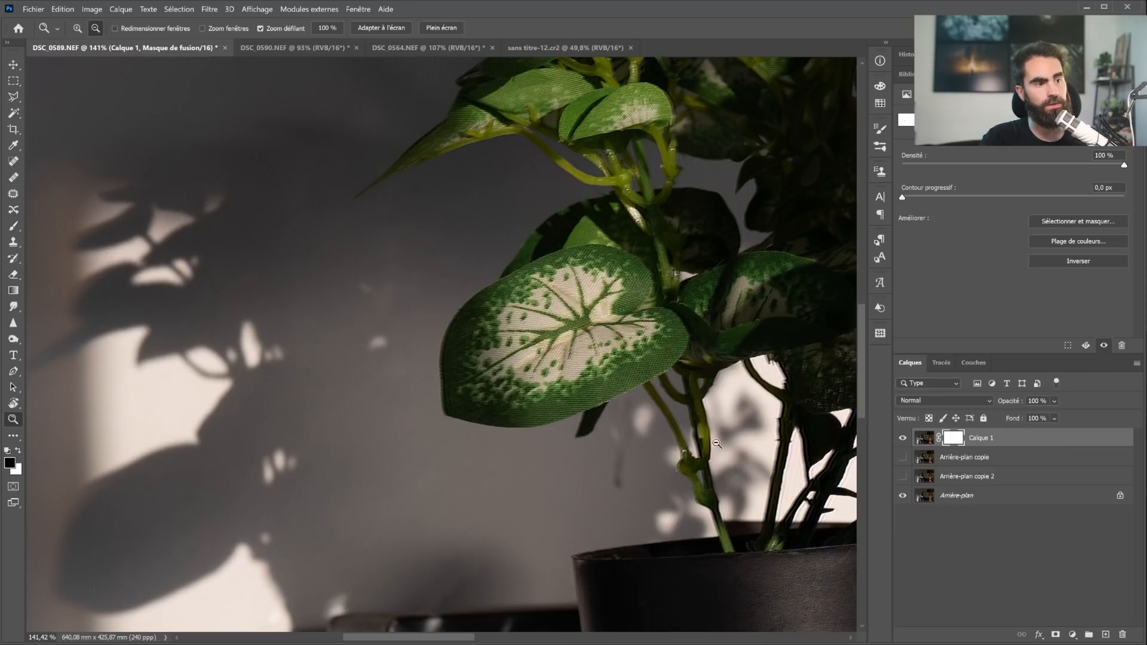
right_click(716, 452)
left_click_drag(721, 440, 804, 442)
key("b")
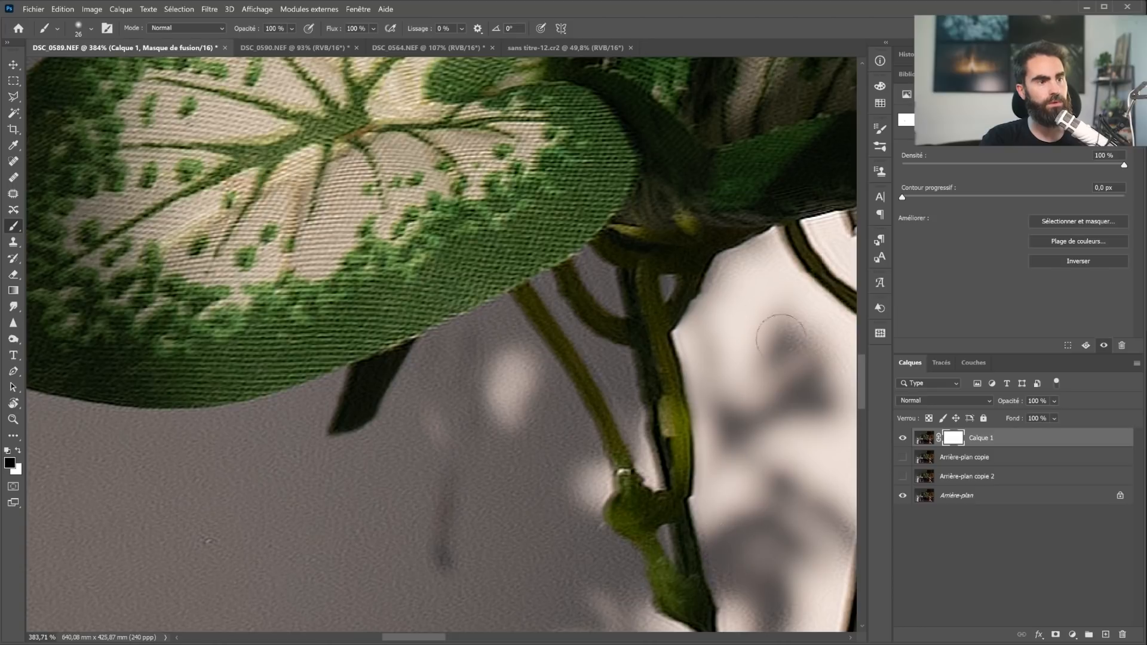
left_click_drag(761, 394, 730, 361)
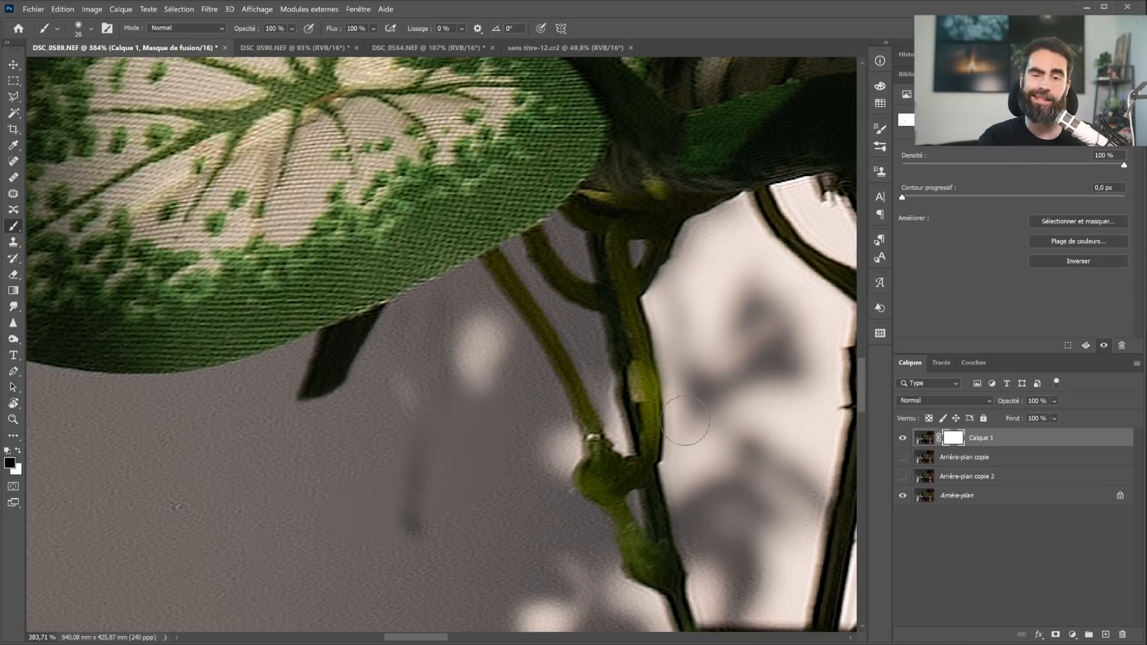
key("z")
left_click_drag(641, 396, 556, 399)
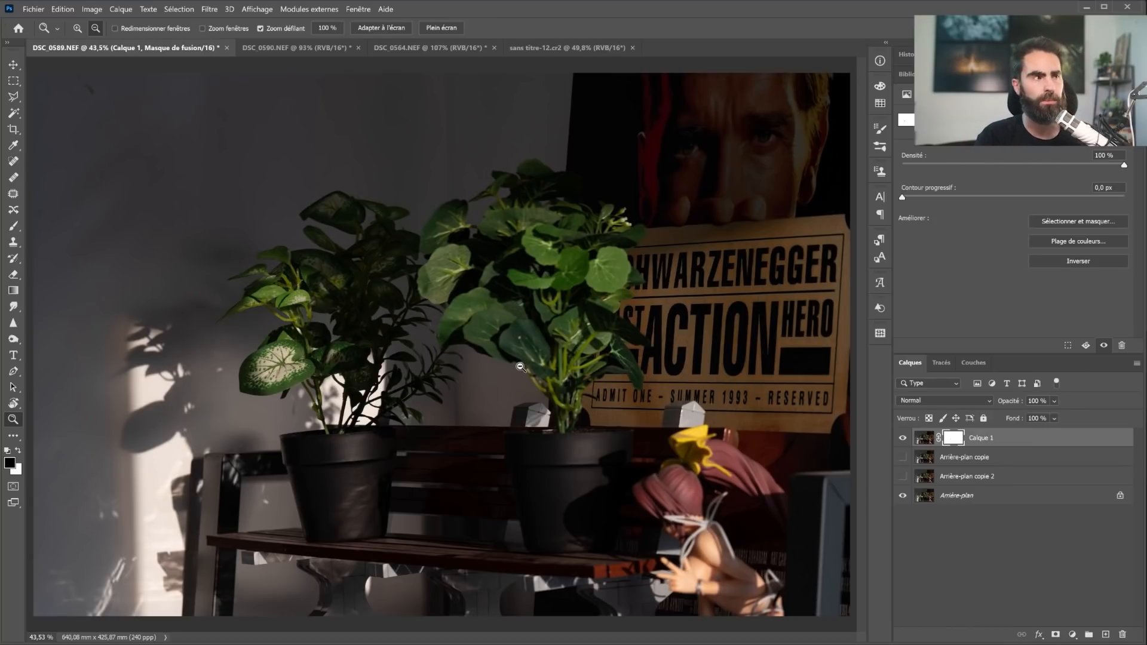
Step: In DSC_0590.NEF, duplicate the background layer, open the Réduire tremblement filter on the copy, and move the loupe below the plants' leaves
left_click(316, 48)
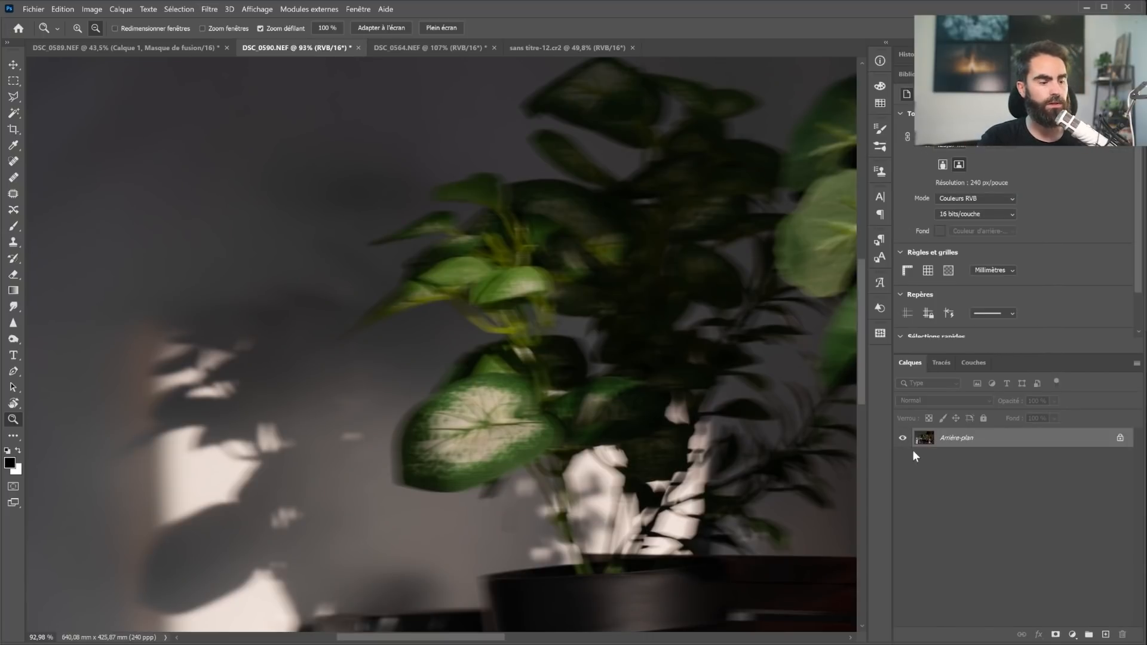
key("ctrl+j")
left_click(209, 9)
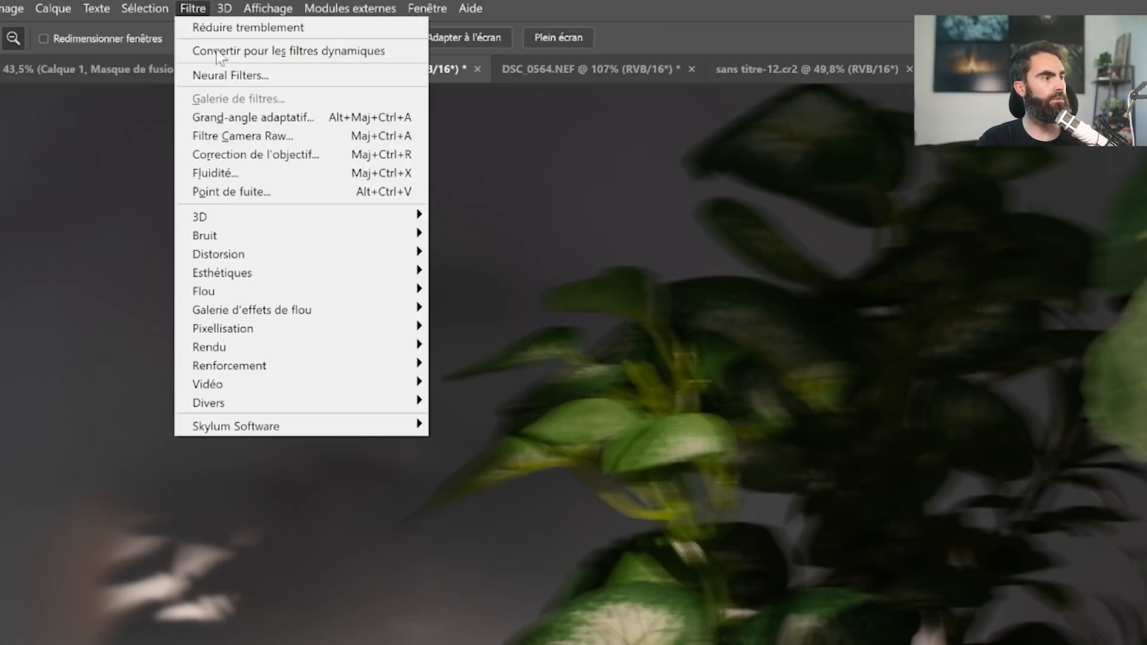
mouse_move(277, 365)
left_click(487, 459)
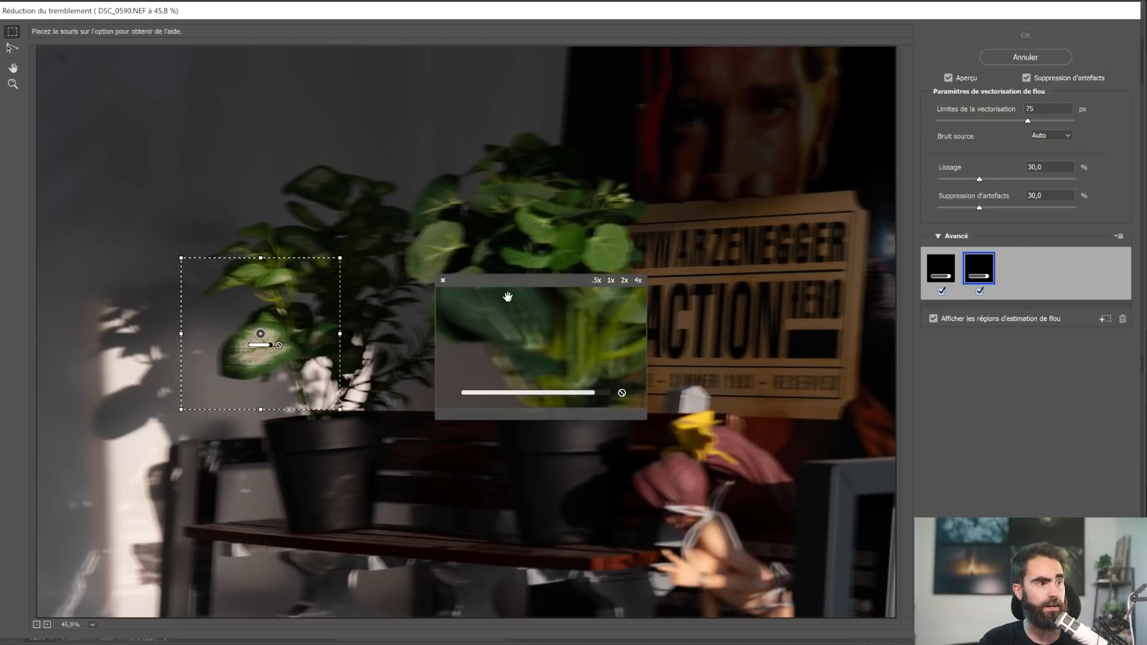
left_click_drag(511, 283, 418, 462)
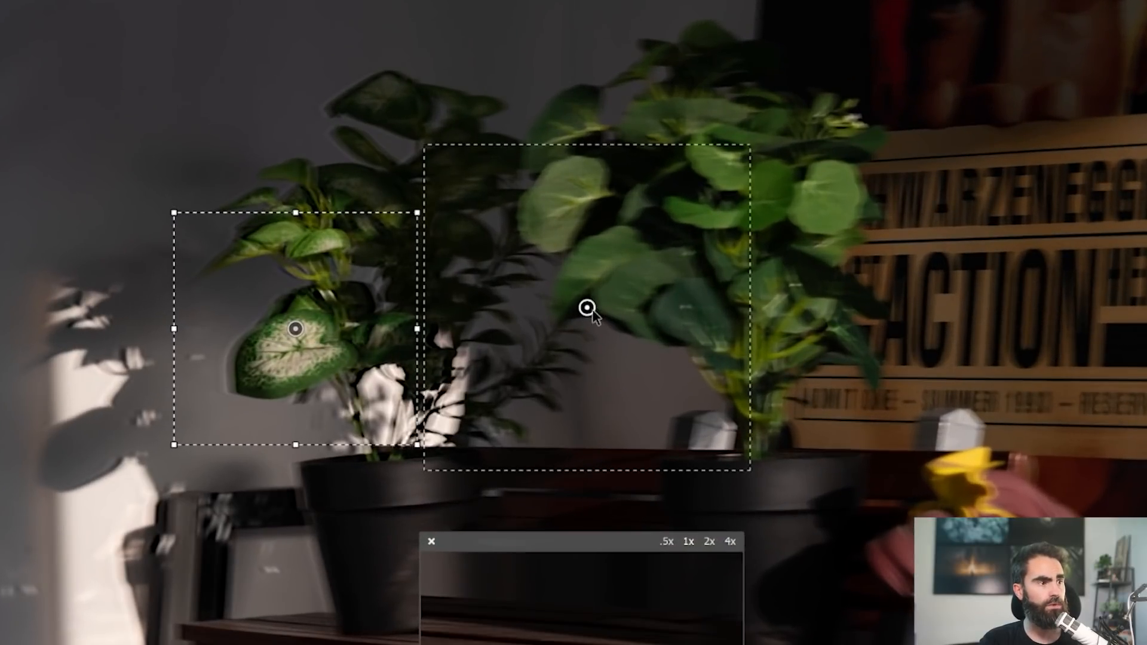
Step: Raise Lissage to 61,4 % and increase Suppression d'artefacts for the central blur region, and set both to 0 % for the variegated leaf's region
left_click(454, 321)
left_click(296, 330)
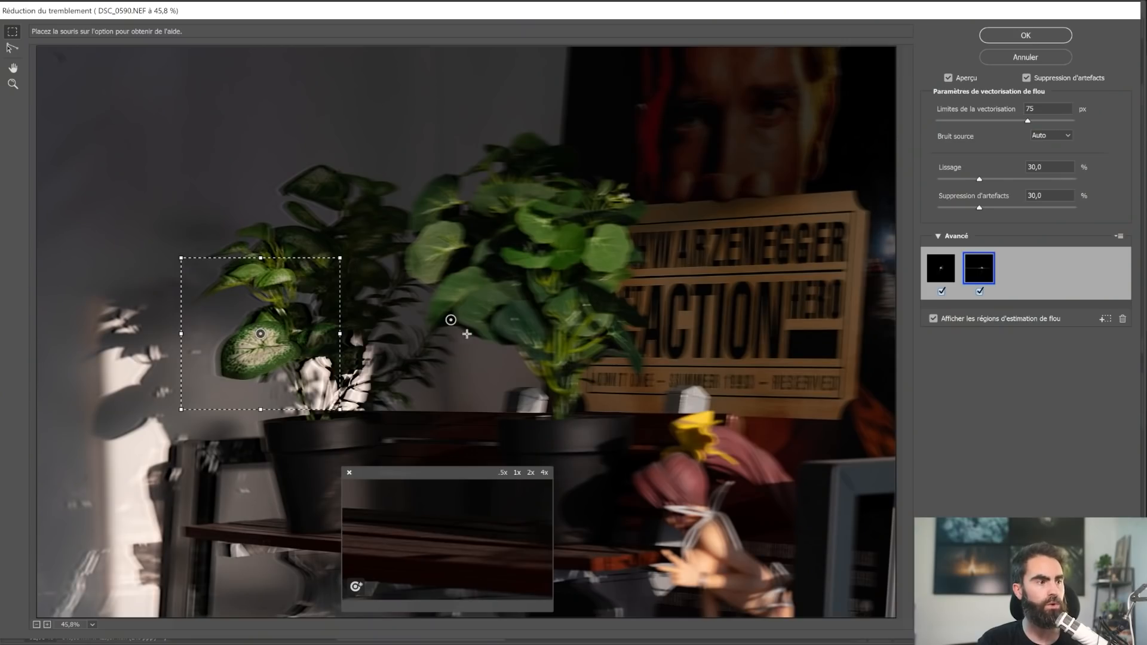
left_click(451, 320)
left_click_drag(980, 179, 1022, 179)
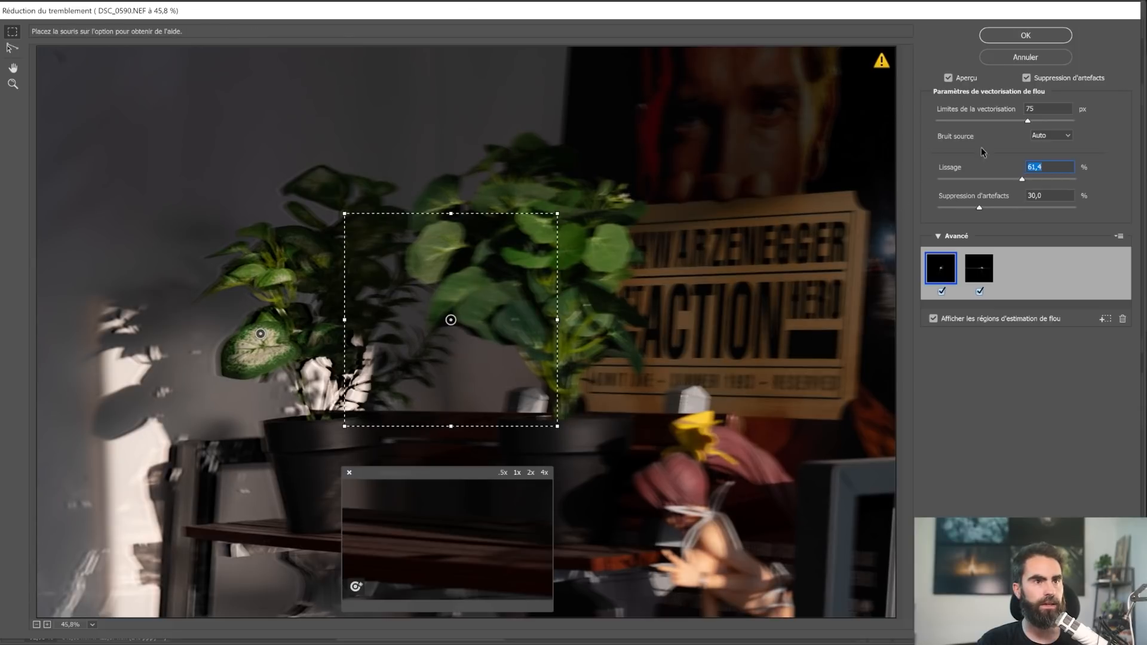
left_click_drag(980, 208, 1004, 208)
left_click(263, 336)
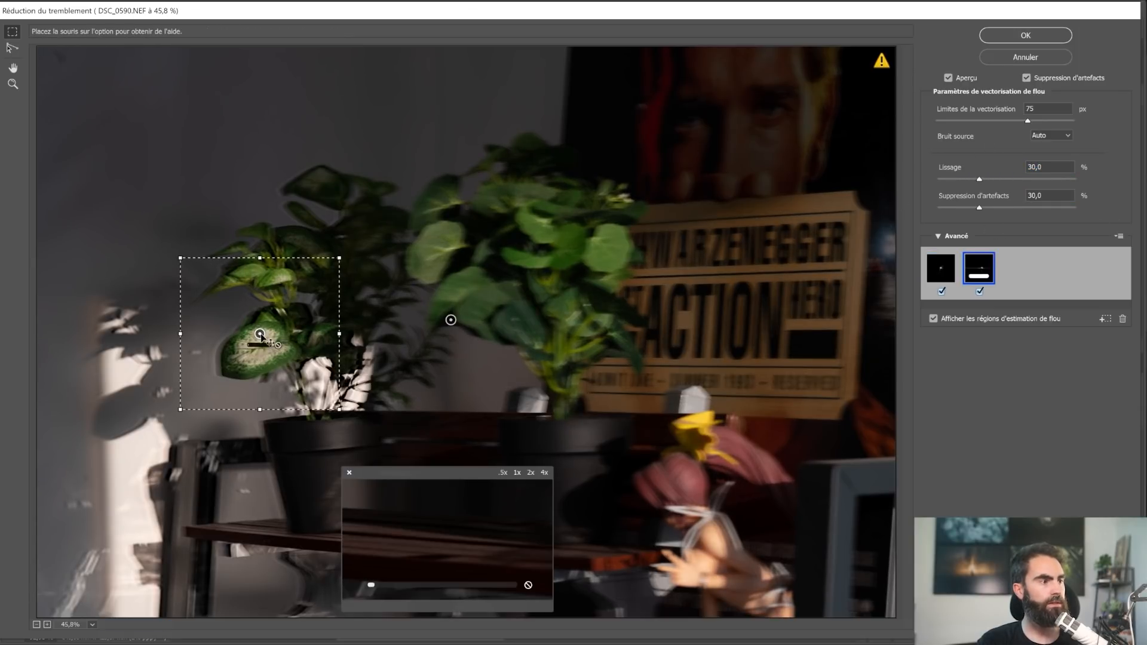
left_click_drag(979, 207, 914, 210)
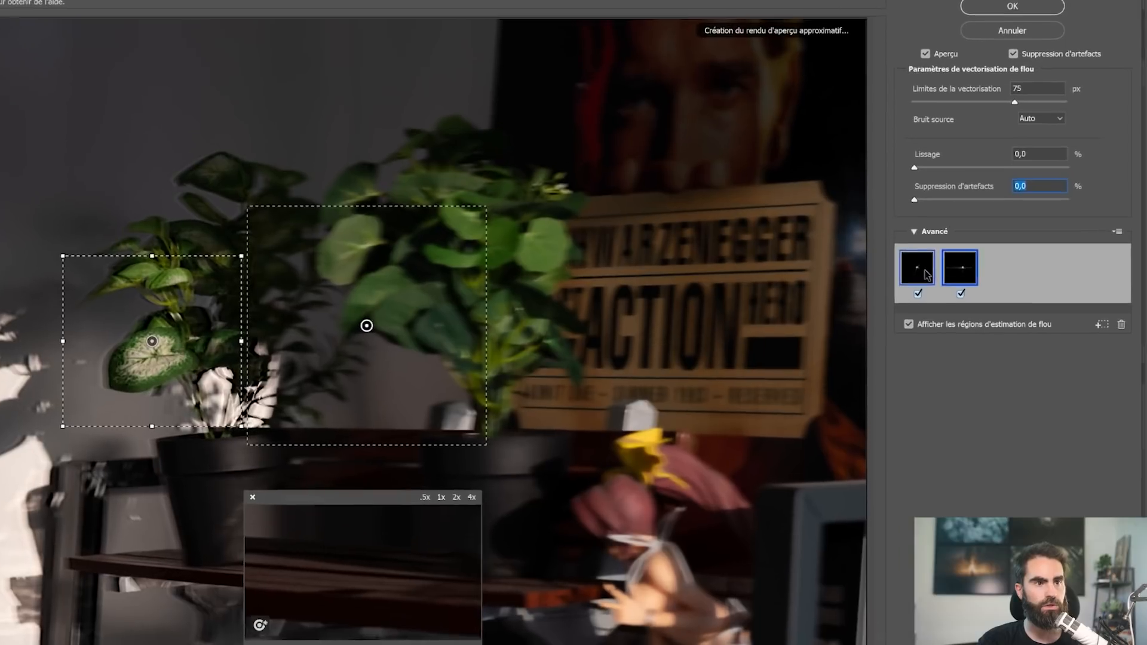
Step: Compare the two blur regions' corrections side by side on the variegated leaf and keep only the leaf region's correction
left_click(941, 269)
left_click(903, 265)
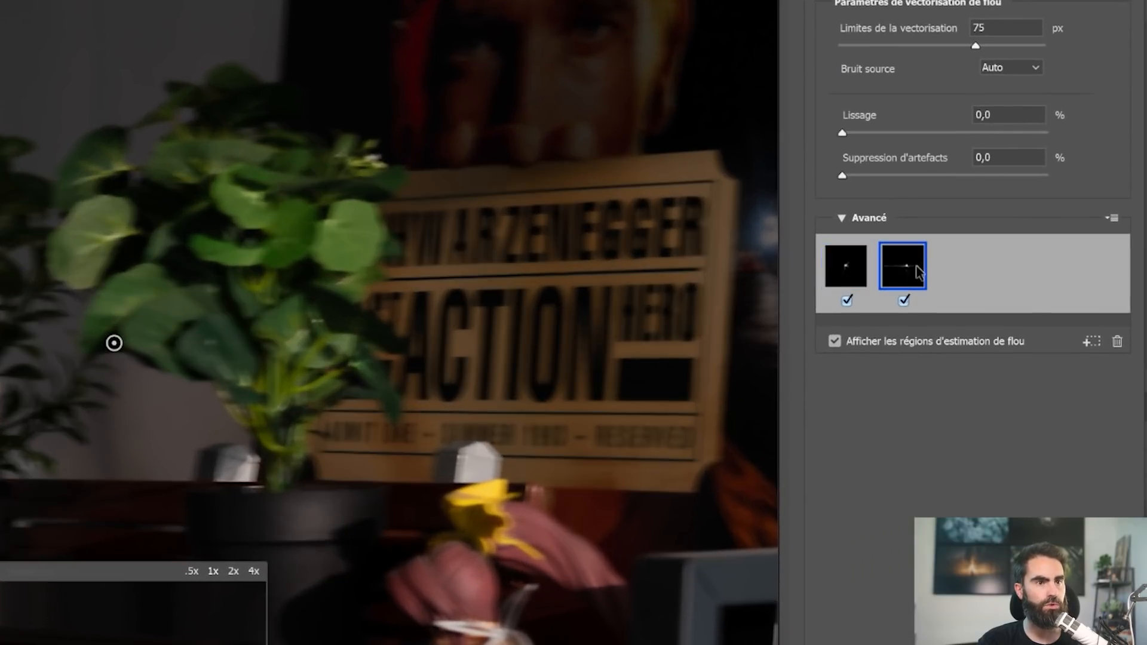
left_click(903, 300)
left_click(903, 300)
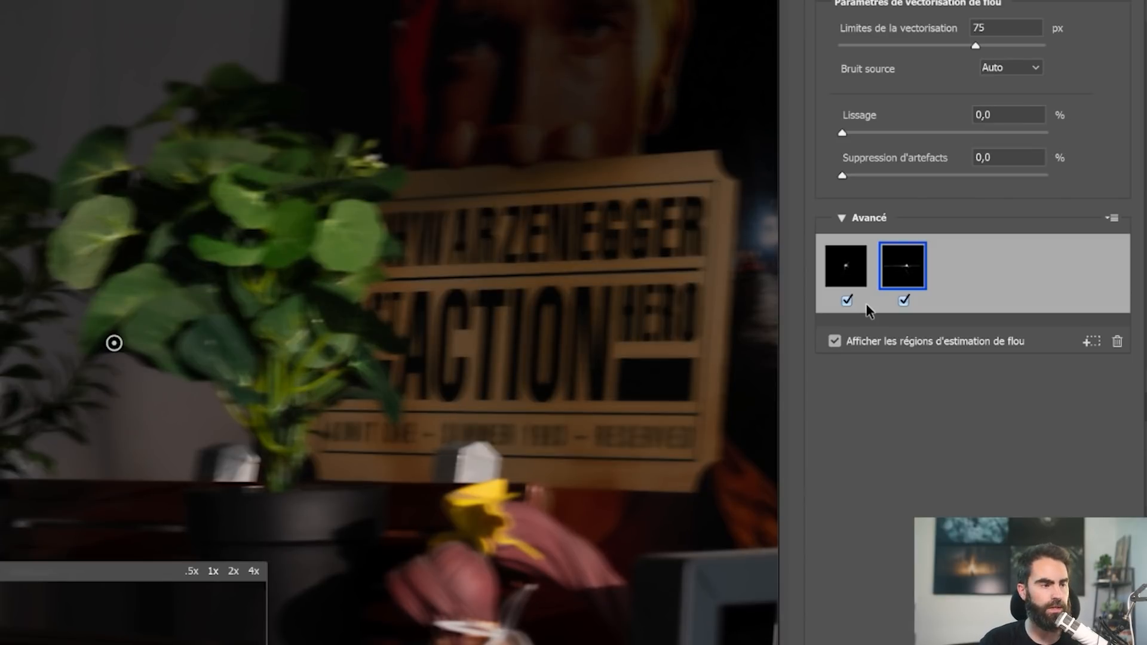
left_click(853, 264)
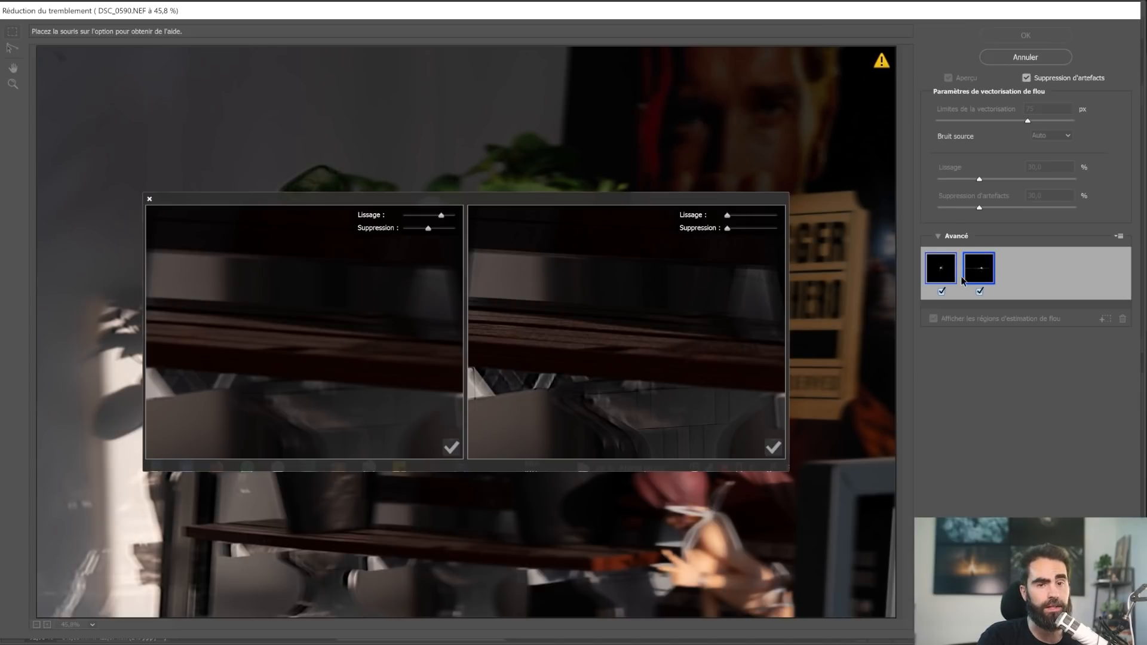
mouse_move(318, 358)
left_mouse_down()
mouse_move(379, 387)
mouse_move(392, 374)
mouse_move(374, 340)
mouse_move(520, 395)
mouse_move(396, 359)
mouse_move(436, 318)
mouse_move(287, 333)
mouse_move(308, 338)
mouse_move(303, 345)
left_mouse_up()
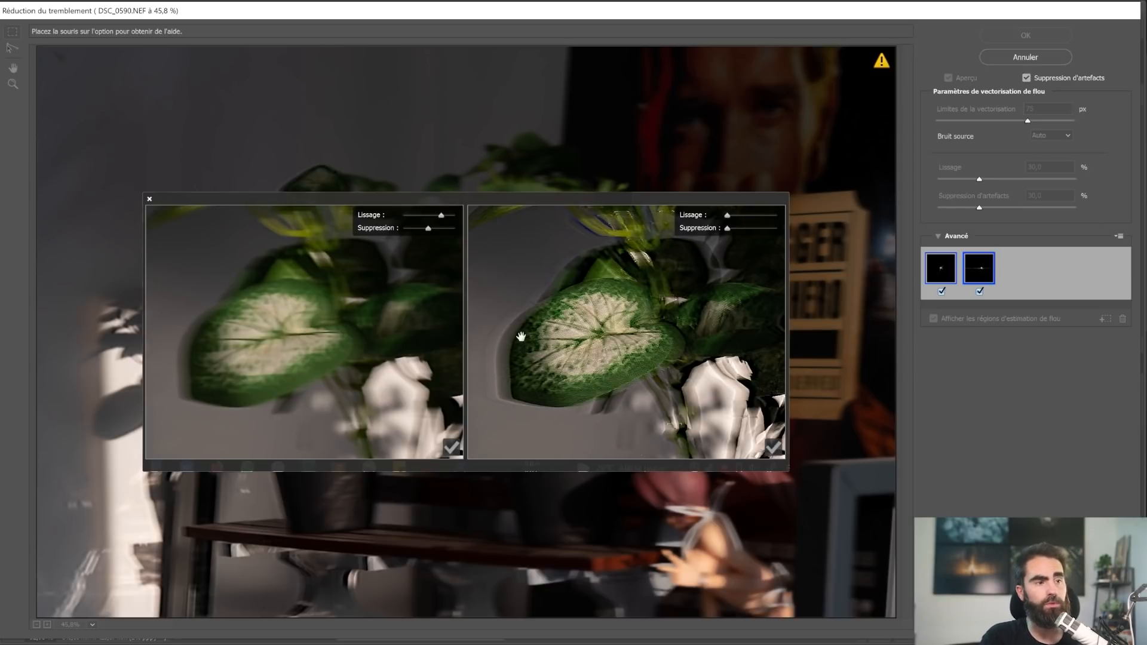
left_click(774, 450)
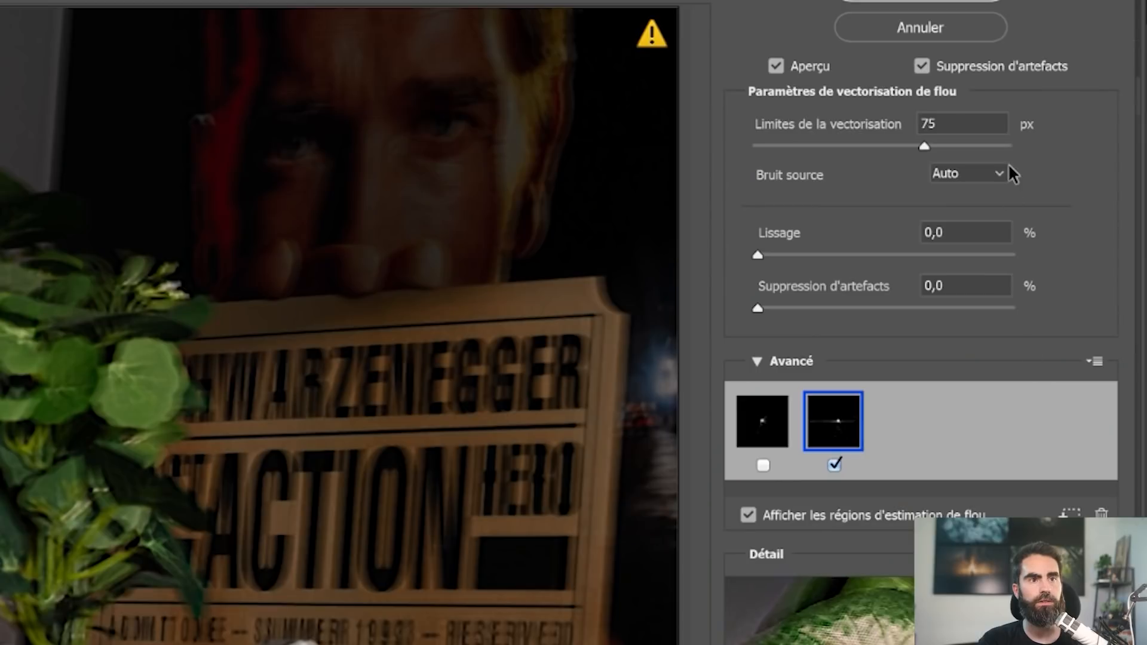
Step: Shift the leaf's blur region slightly down and set Limites de la vectorisation to 199 px, Lissage to 15,9 % and Suppression d'artefacts to 28,6 %
left_click(1068, 136)
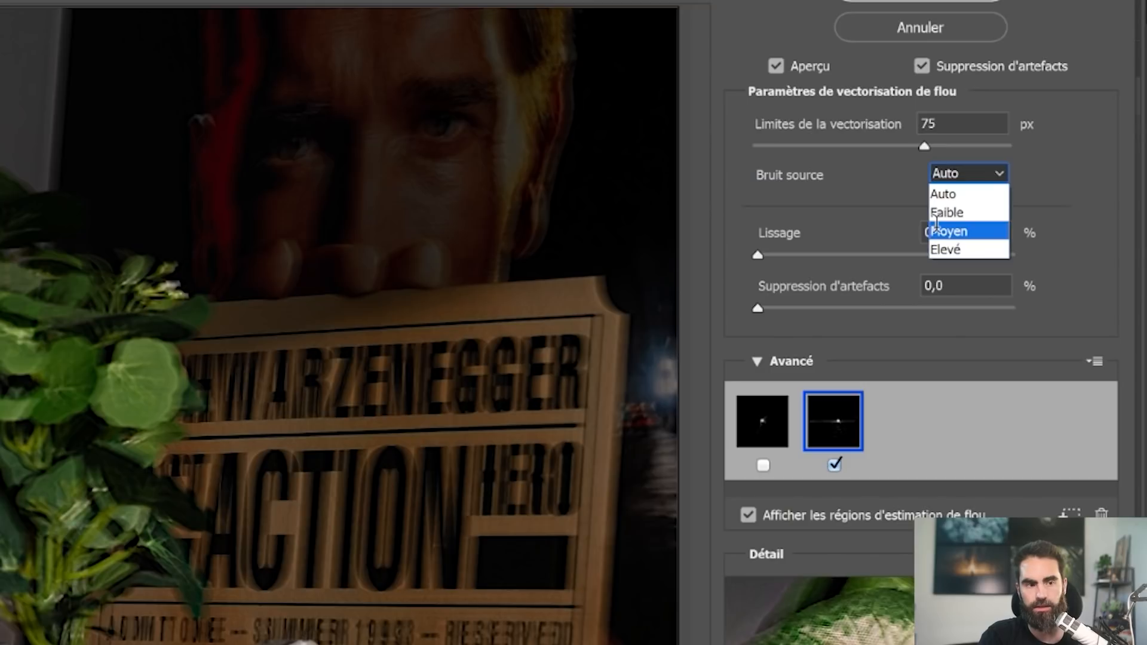
left_click(552, 345)
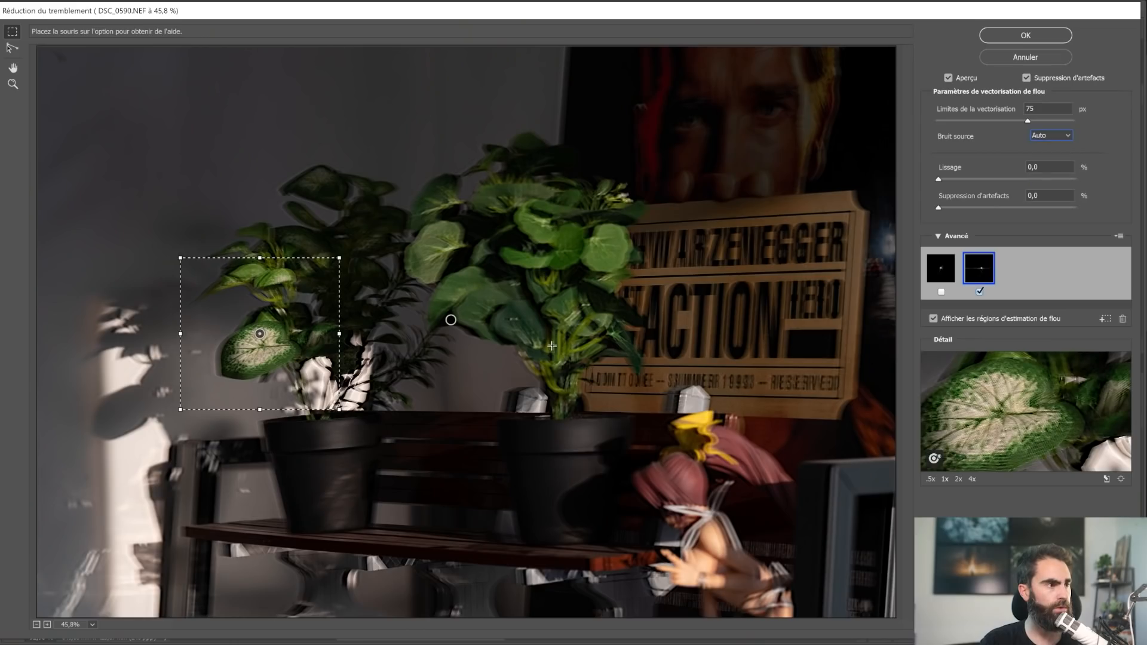
left_click_drag(258, 334, 258, 340)
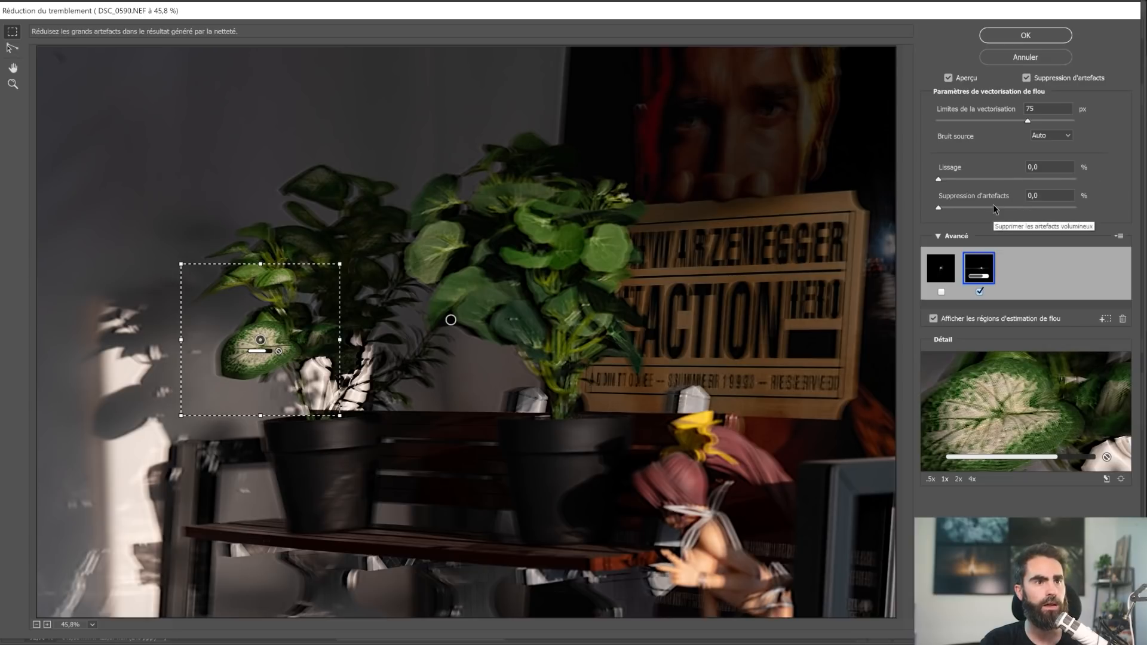
left_click_drag(939, 178, 962, 181)
left_click_drag(1027, 121, 1074, 120)
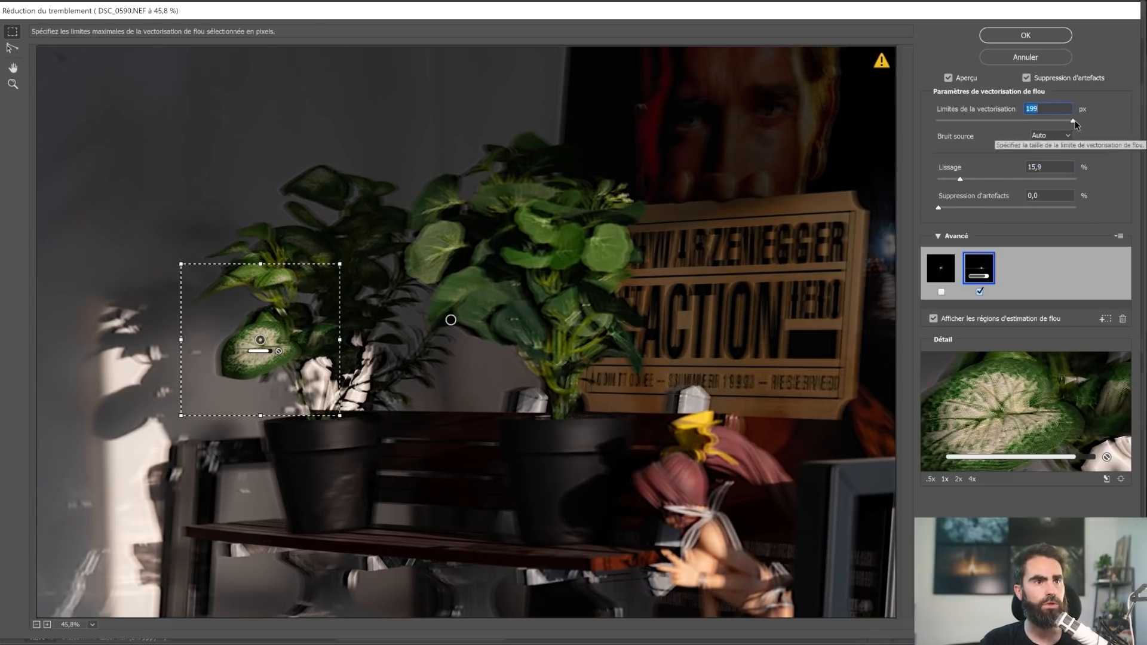
left_click(978, 207)
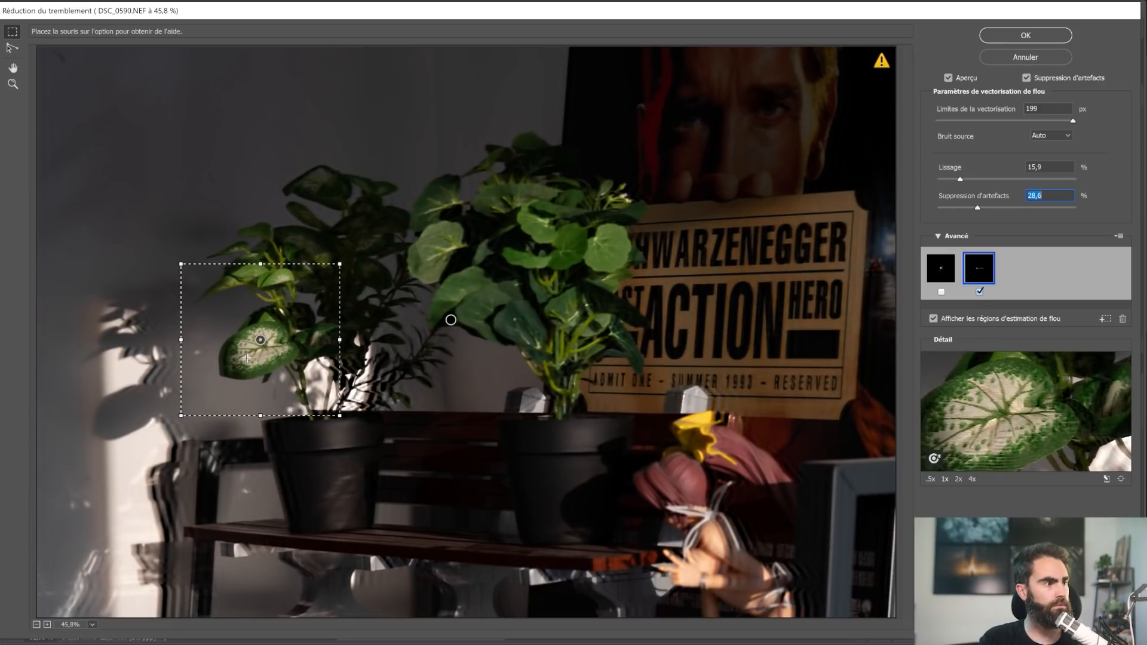
Step: Float the detail loupe over the variegated leaf, set Lissage to 12,7 %, and apply the Réduire tremblement filter
left_click(1107, 479)
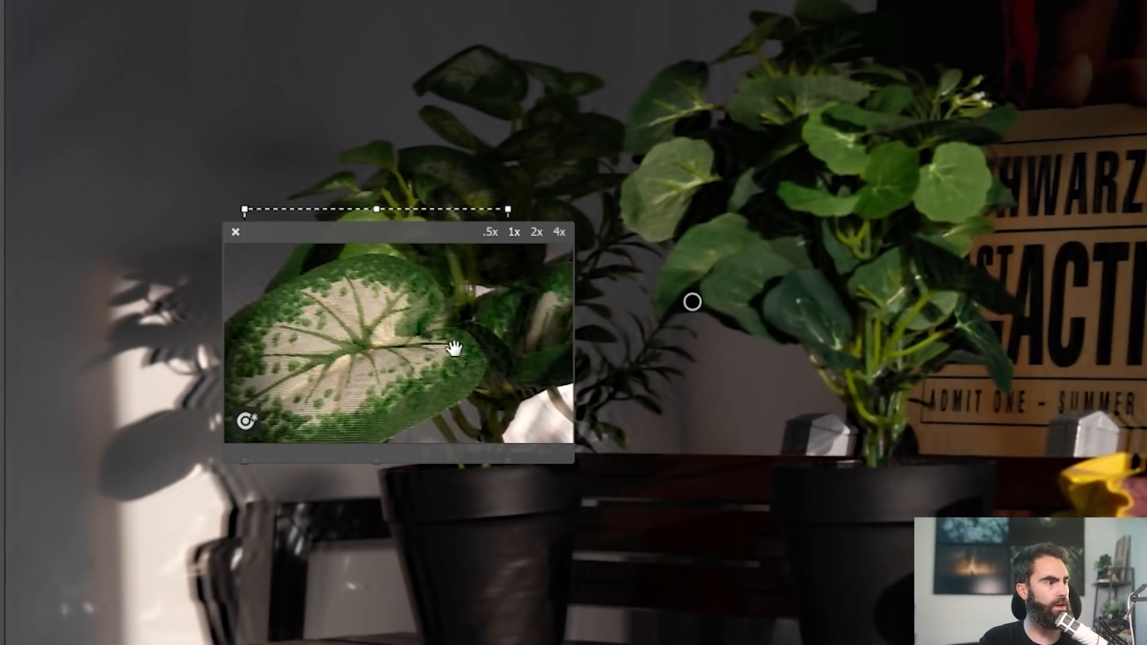
left_click(454, 350)
left_click(456, 349)
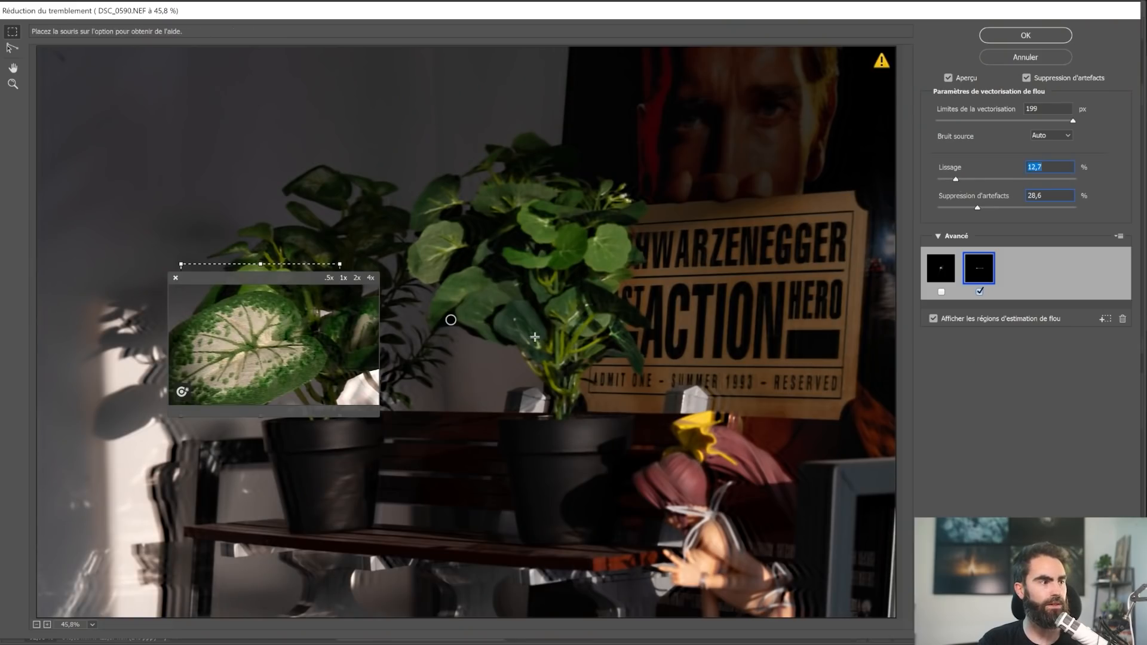
left_click_drag(196, 454, 251, 383)
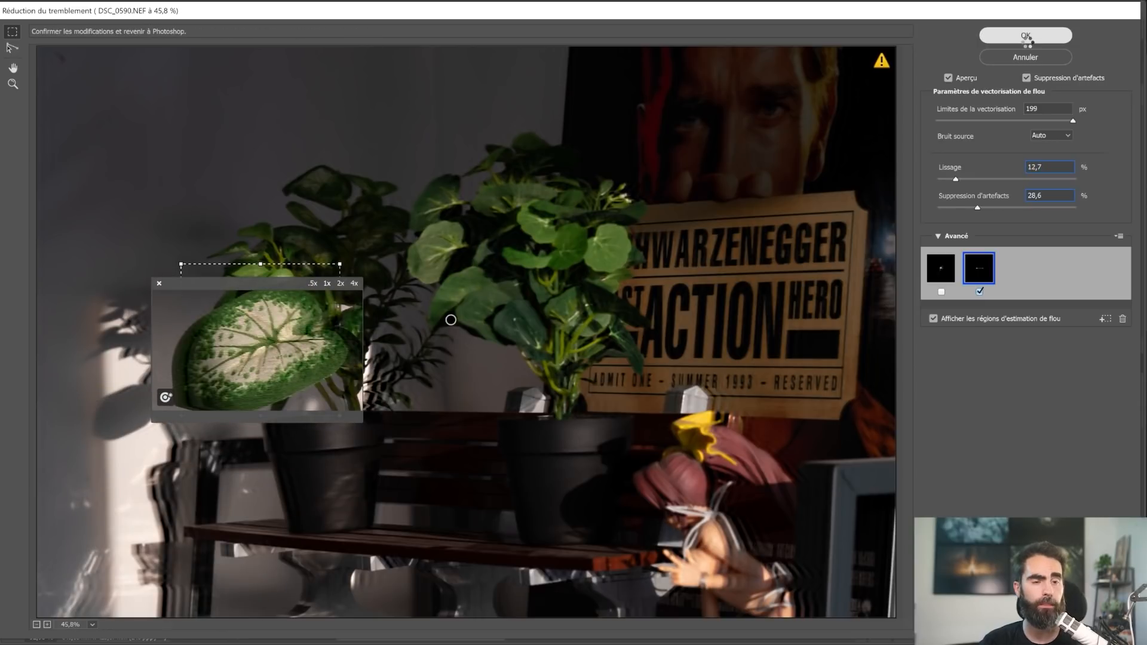
left_click(1025, 36)
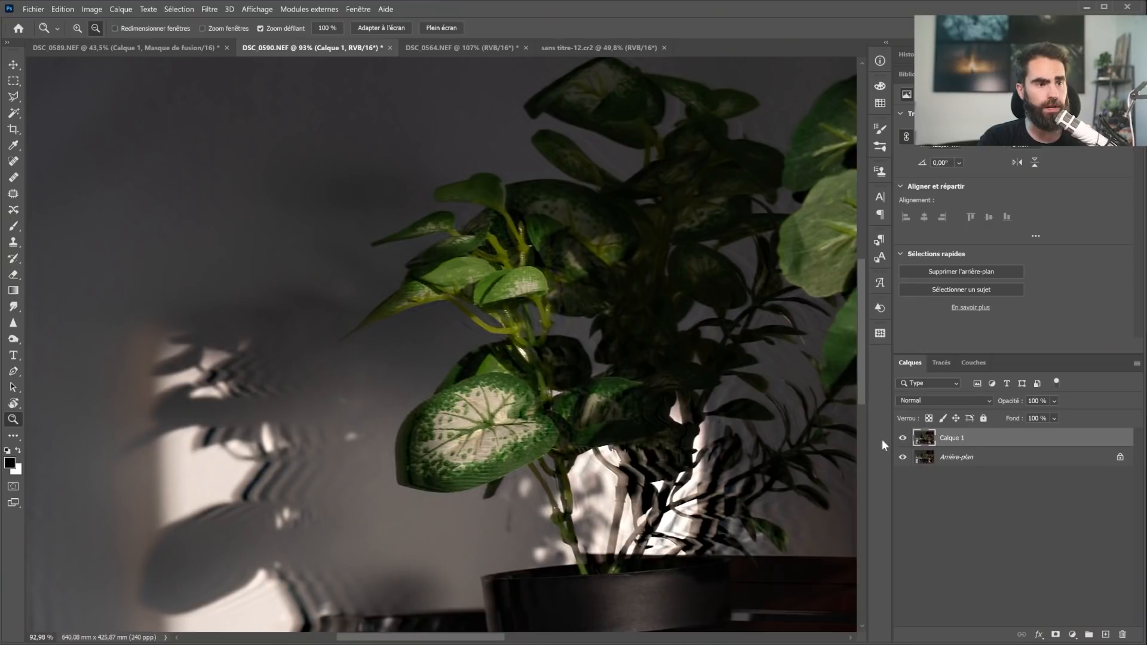
Step: Toggle Calque 1's visibility in DSC_0590.NEF to compare the plants before and after the correction
left_click(902, 438)
left_click(902, 438)
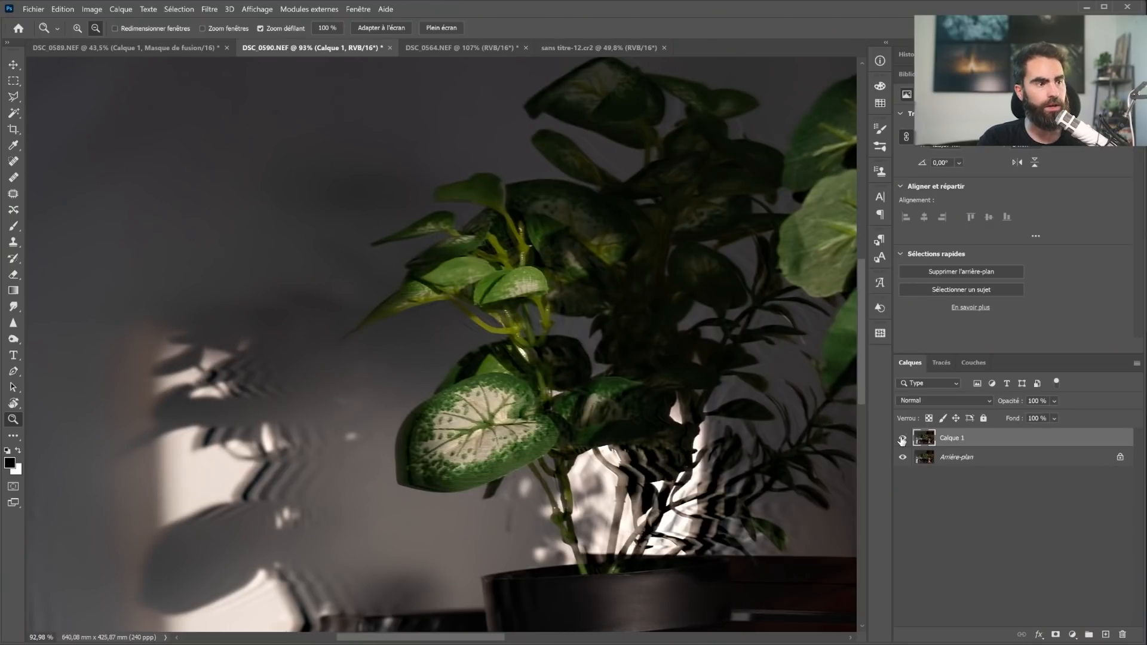
left_click(902, 439)
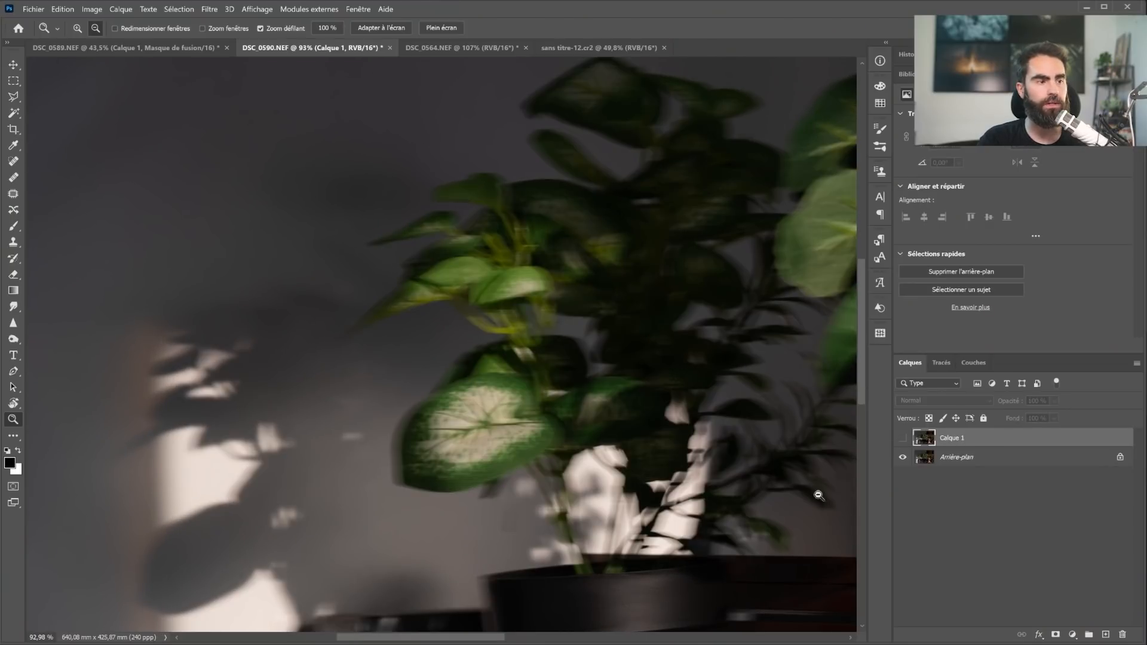
left_click(902, 439)
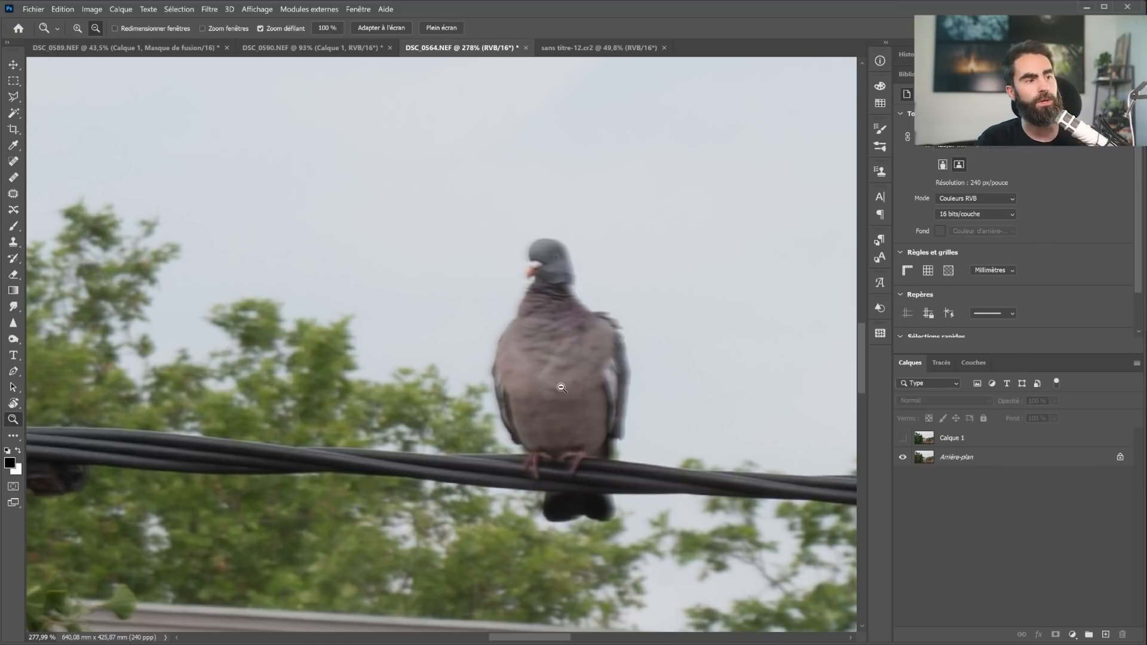
Step: In DSC_0564.NEF, make Calque 1 visible and add a black layer mask that hides its correction
left_click(902, 439)
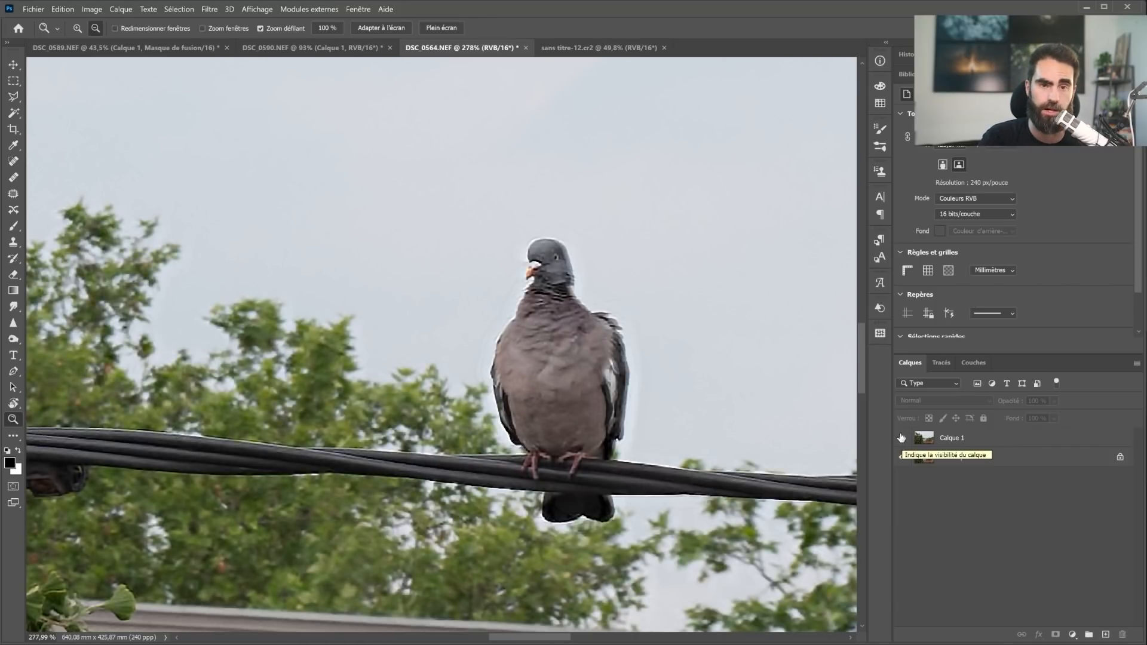
left_click(1007, 446)
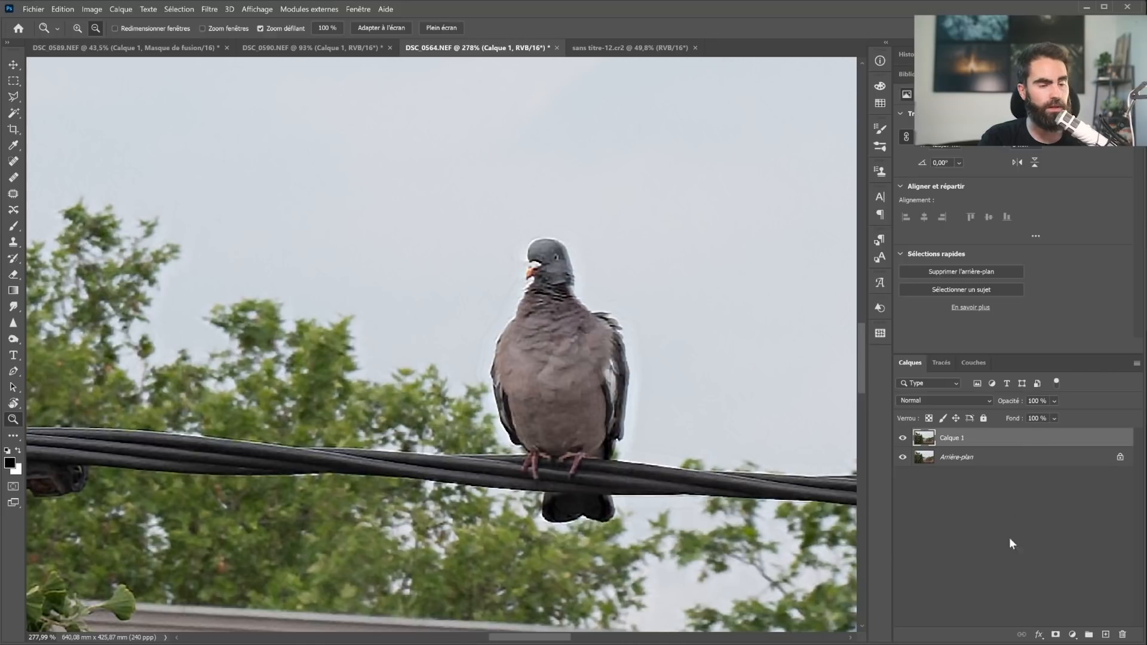
left_click(1055, 635, "alt")
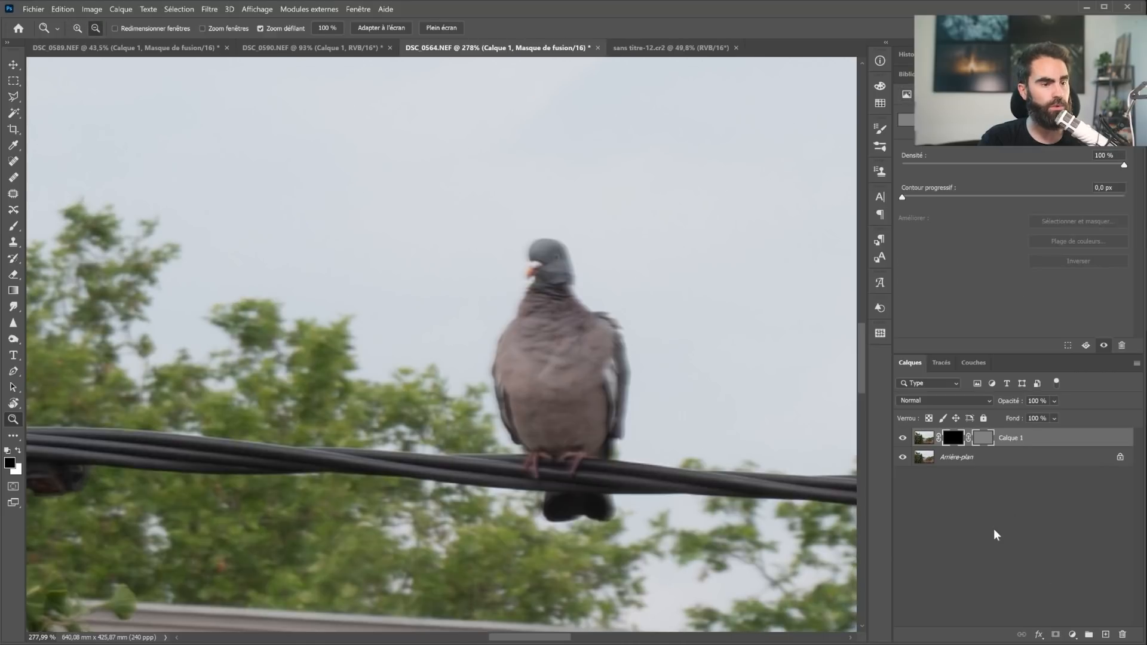
Step: Paint white on Calque 1's mask over the pigeon with a 29 px brush to reveal the correction only there
key("b")
key("x")
mouse_move(551, 354)
left_mouse_down()
mouse_move(549, 261)
mouse_move(540, 375)
left_mouse_up()
mouse_move(582, 405)
left_mouse_down()
mouse_move(574, 436)
mouse_move(541, 454)
mouse_move(561, 502)
mouse_move(590, 509)
mouse_move(547, 420)
mouse_move(565, 256)
mouse_move(518, 512)
left_mouse_up()
left_click_drag(615, 300, 600, 303)
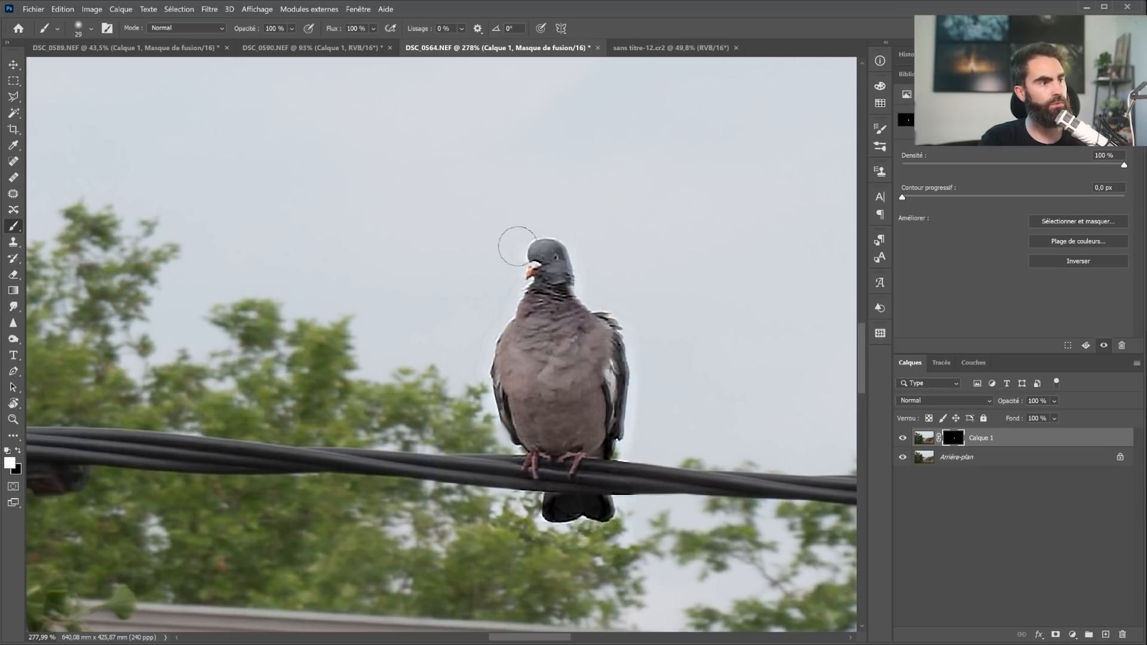
key("x")
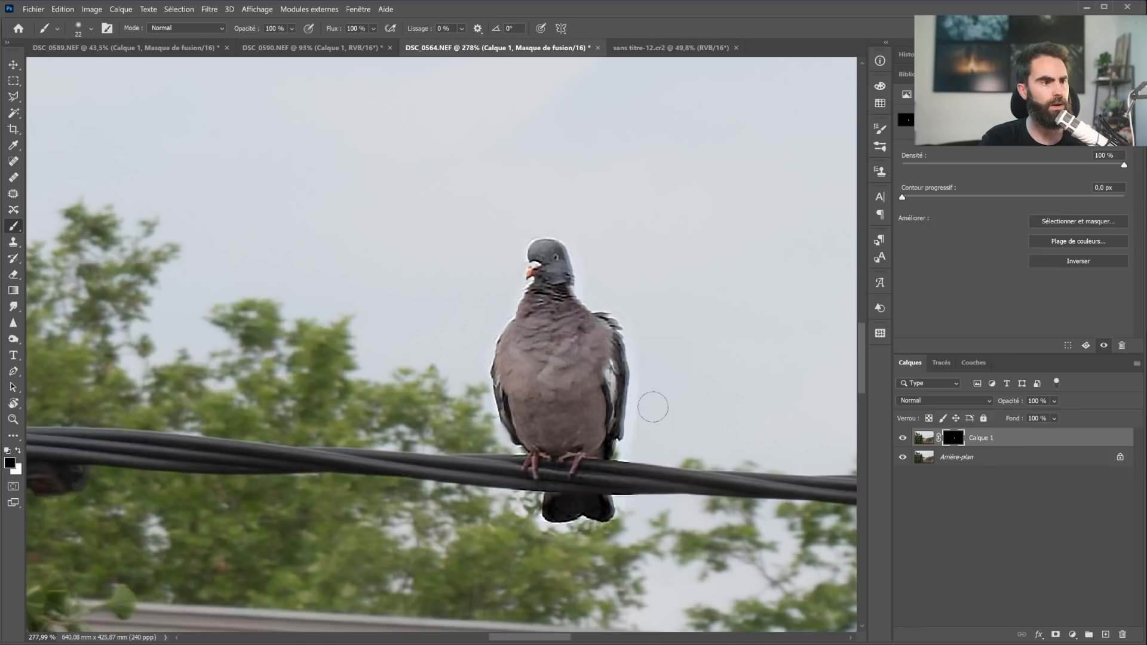
Step: View the pigeon photo at 100 % and toggle Calque 1's visibility to compare it before and after the correction
key("z")
left_click_drag(605, 408, 573, 404)
key("v")
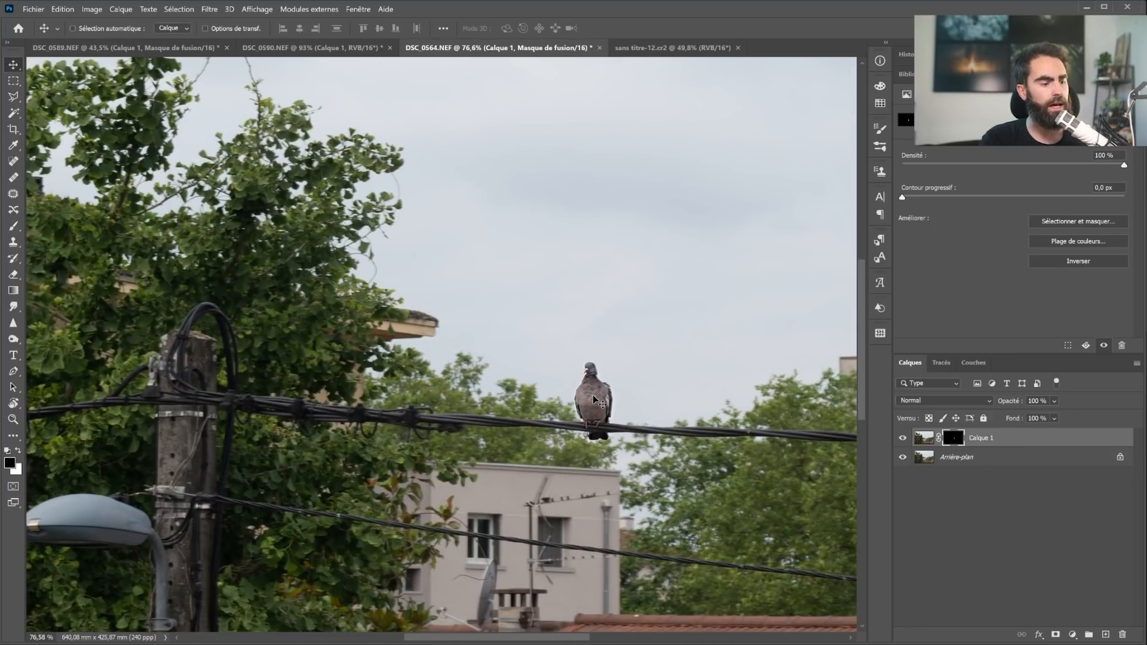
key("z")
right_click(599, 389)
left_click(615, 408)
left_click(902, 438)
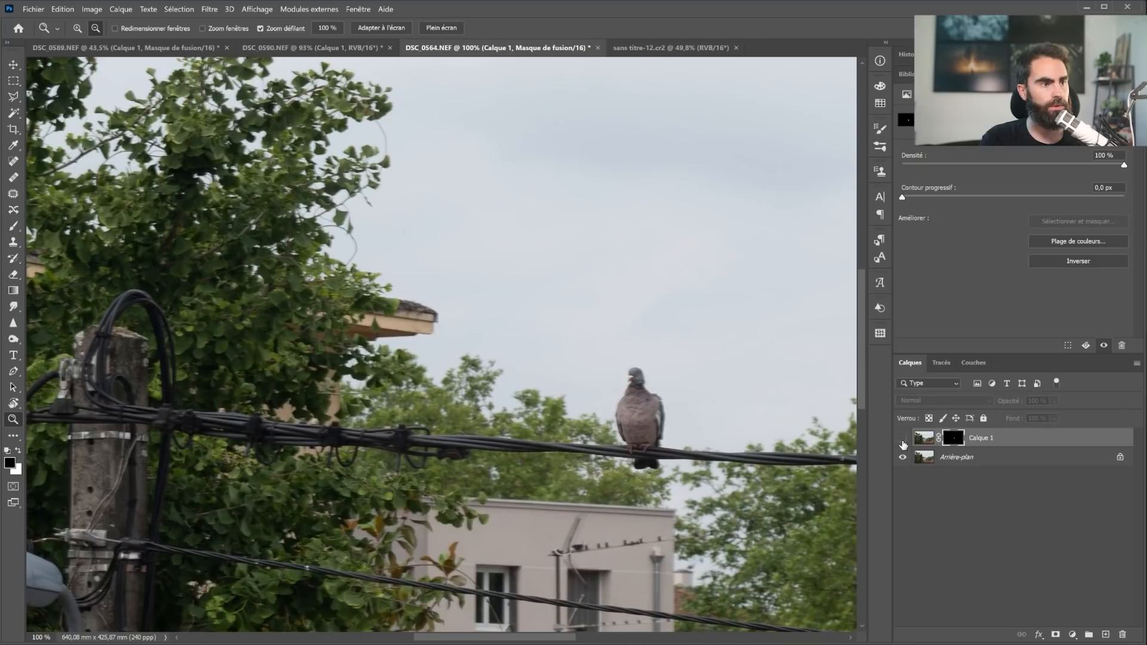
left_click(903, 441)
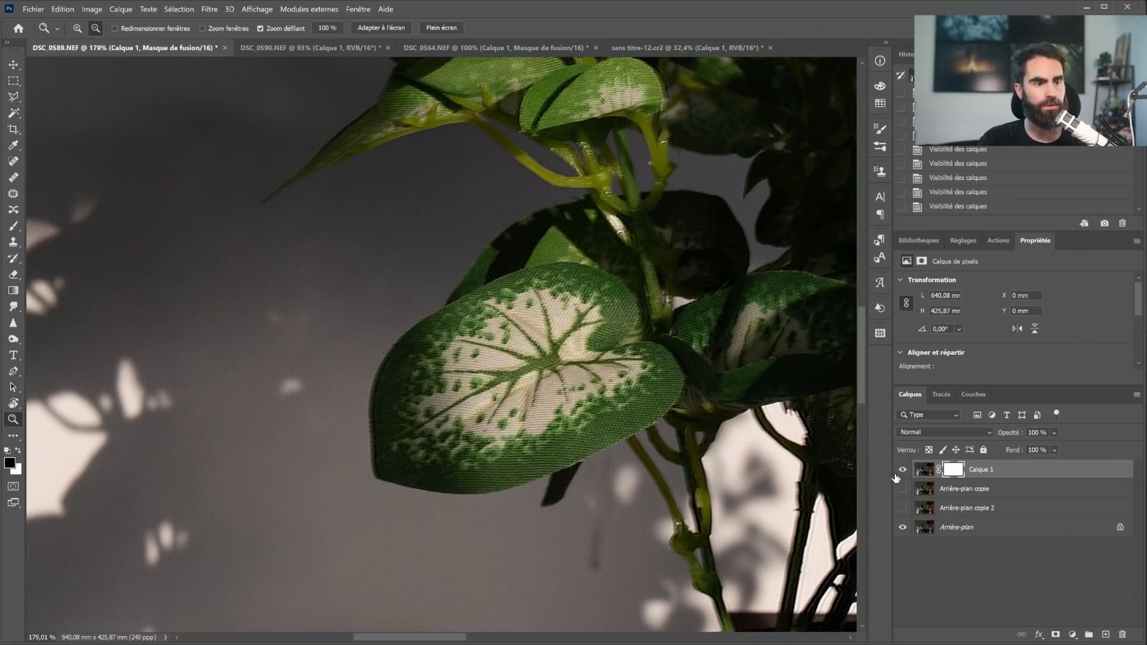
Step: In DSC_0589.NEF, compare the variegated leaf with and without Calque 1, and view the whole photo
left_click(901, 470)
left_click(902, 471)
left_click(901, 470)
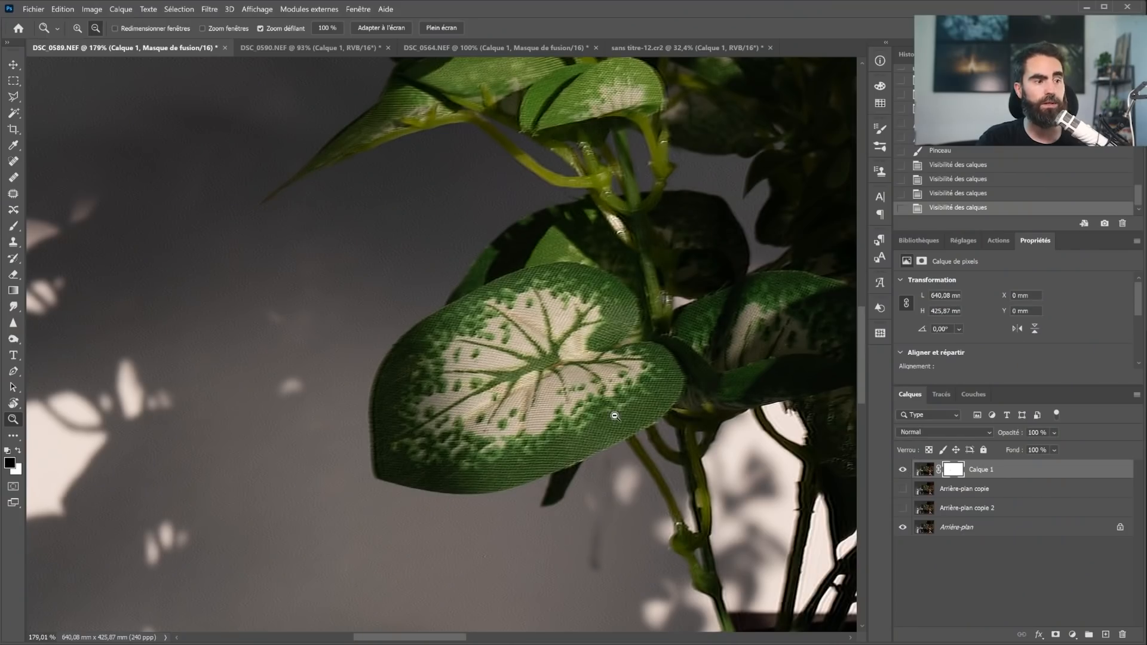
scroll(599, 428, "down", 4)
scroll(591, 427, "down", 3)
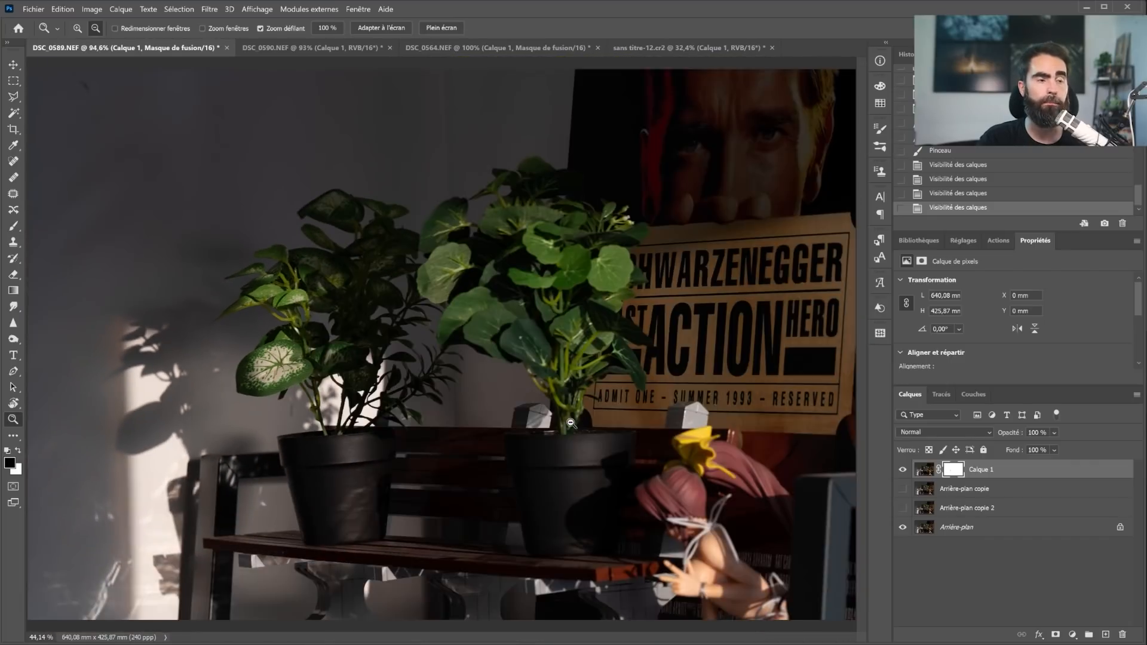